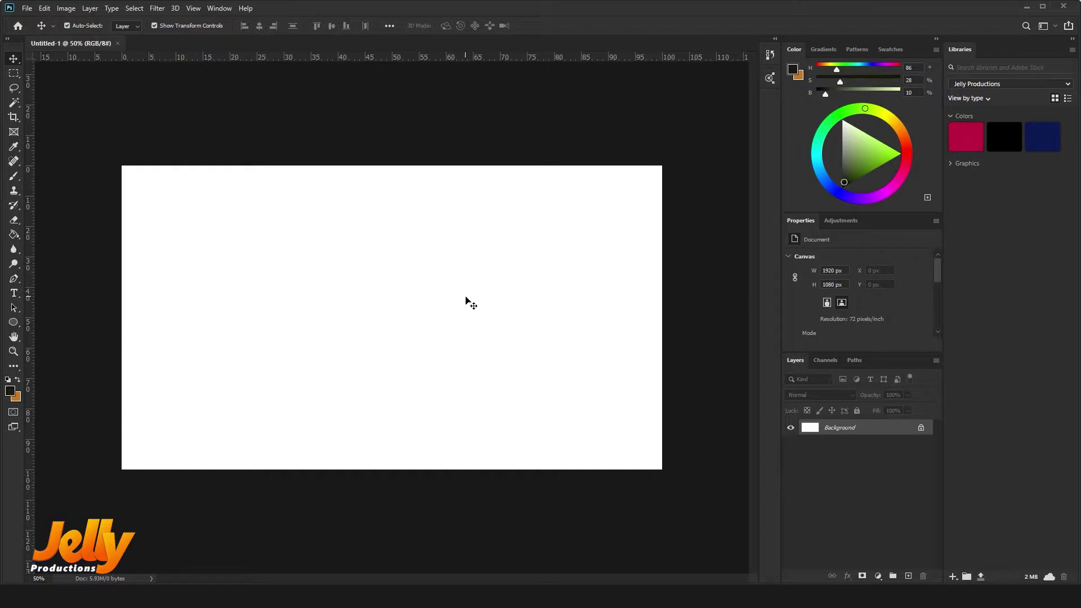
# Fit the canvas to the window, activate the Brush tool and reset it to its default settings
pyautogui.hotkey('ctrl', '0')
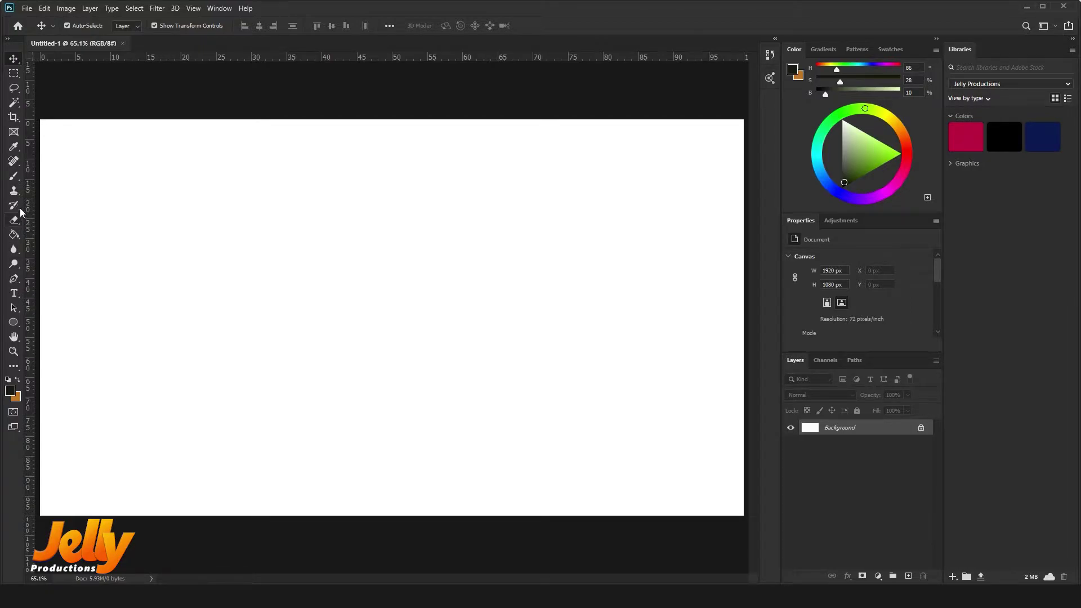
pyautogui.click(11, 178)
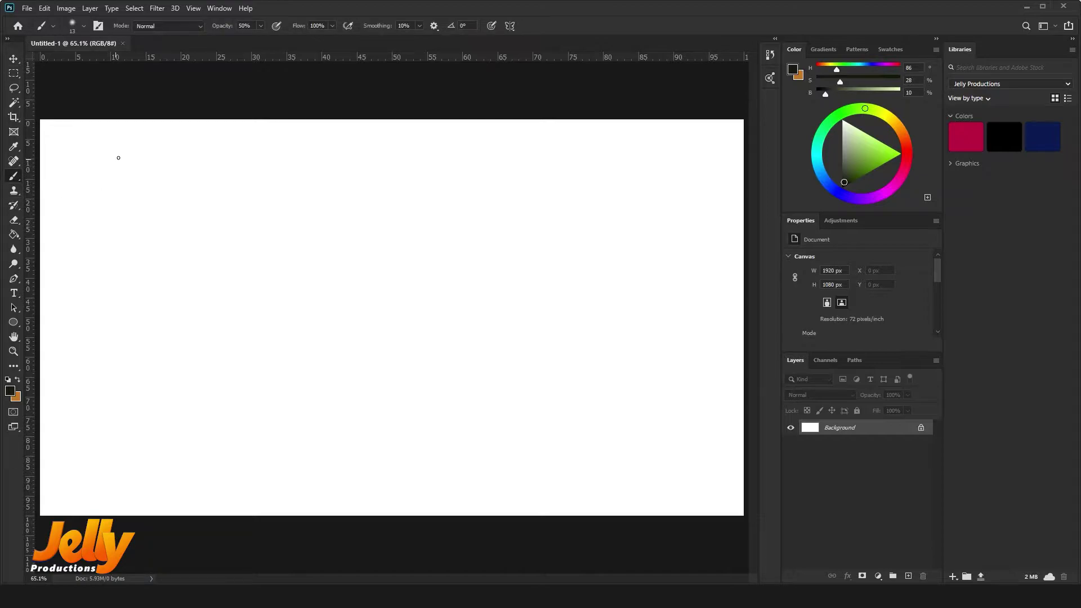
pyautogui.rightClick(52, 25)
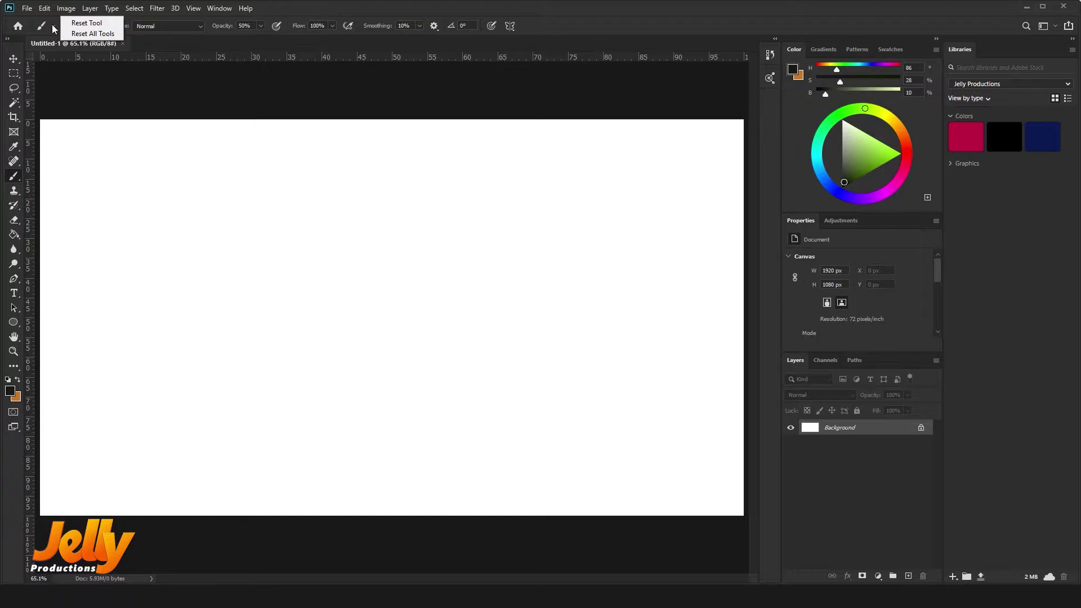
pyautogui.click(94, 23)
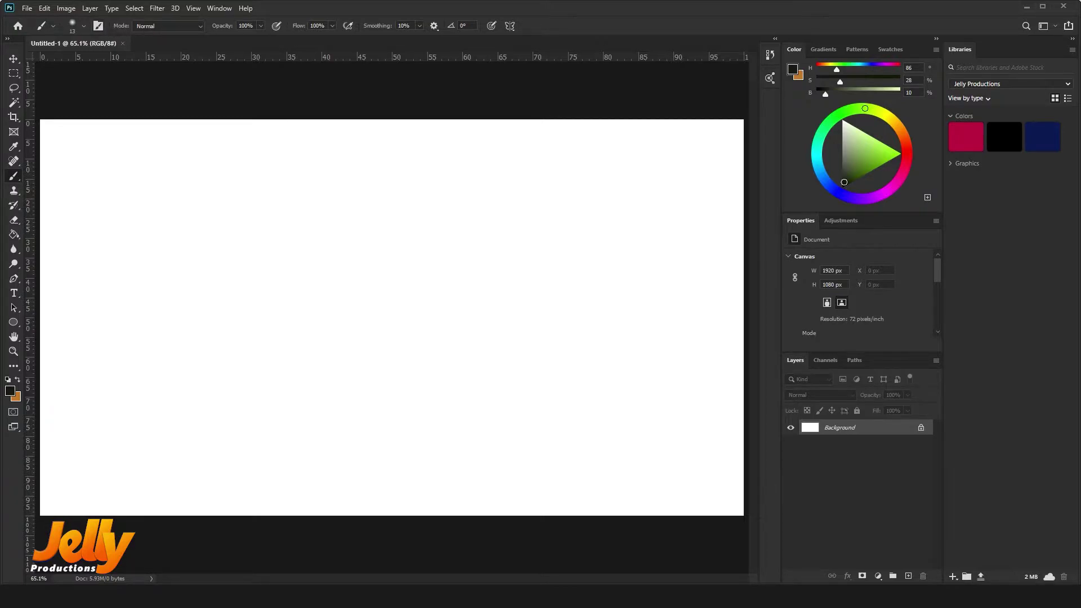
# Flatten the round brush tip into an ellipse and rotate it to a 36° angle
pyautogui.click(84, 26)
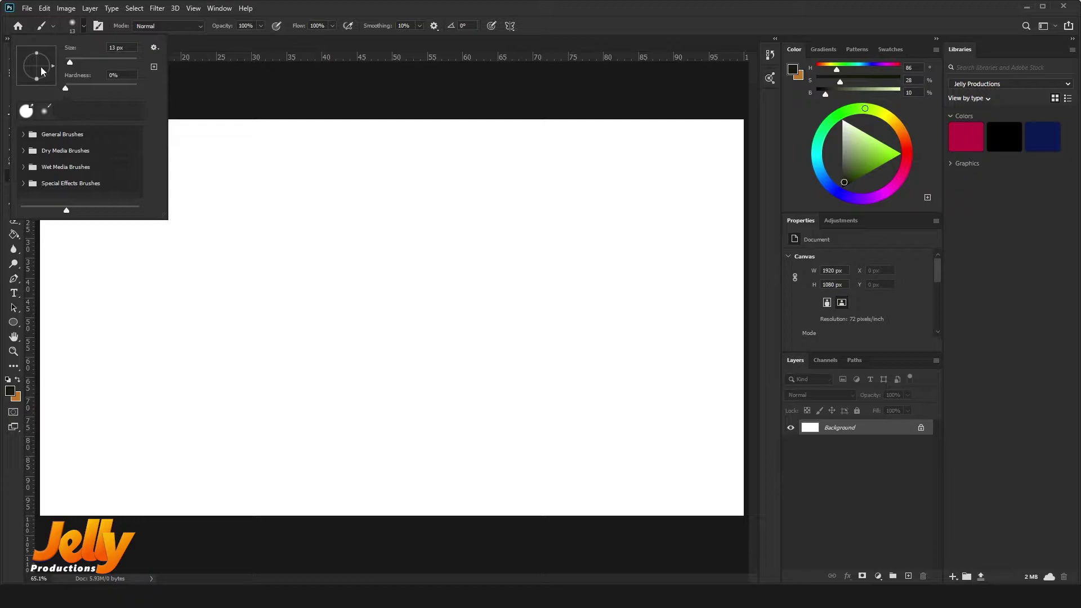
pyautogui.moveTo(36, 53); pyautogui.dragTo(36, 58)
pyautogui.moveTo(54, 67); pyautogui.dragTo(49, 58)
# Browse the presets in the General, Wet Media and Special Effects brush folders
pyautogui.click(28, 136)
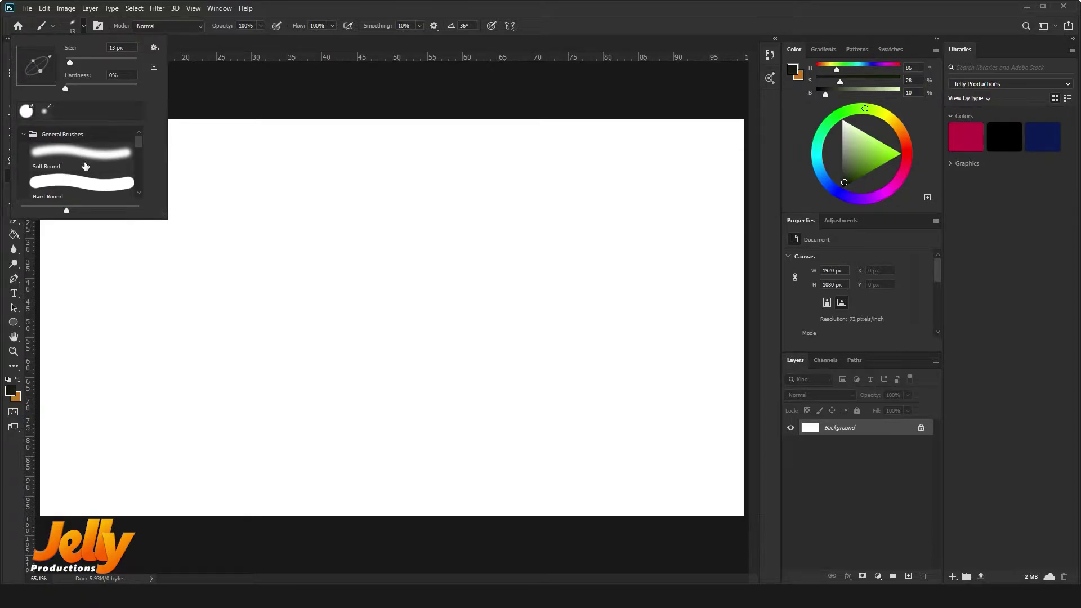
pyautogui.scroll(-4, 85, 165)
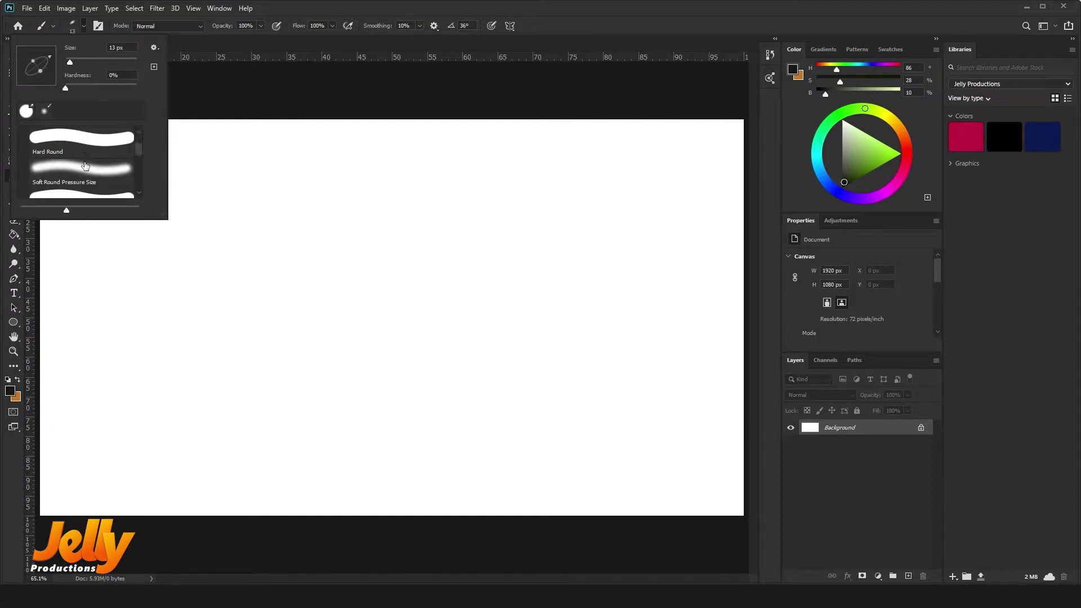
pyautogui.scroll(-3, 85, 166)
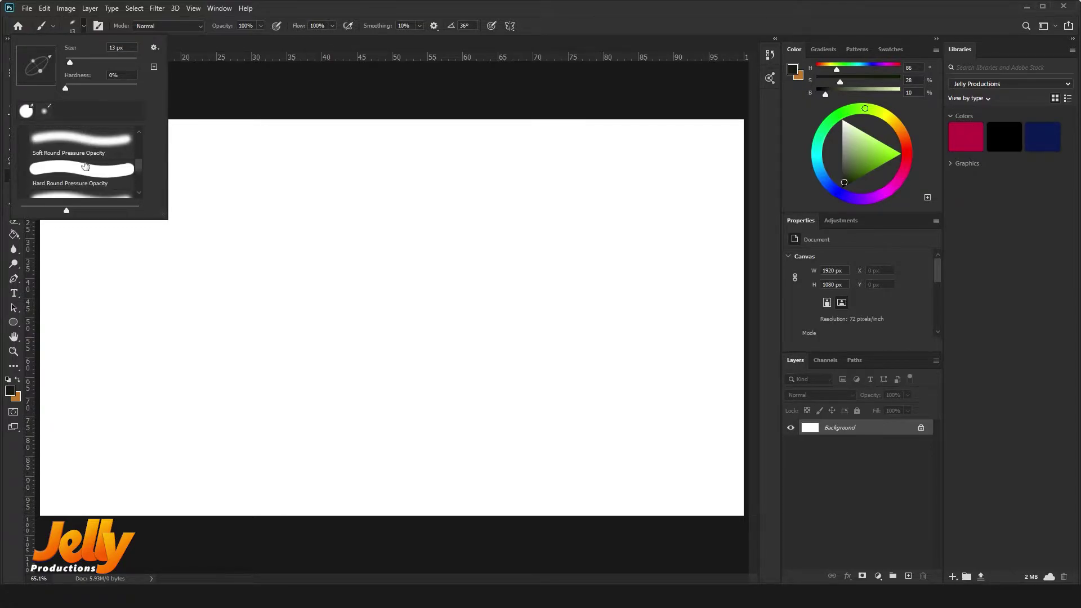
pyautogui.scroll(-4, 86, 166)
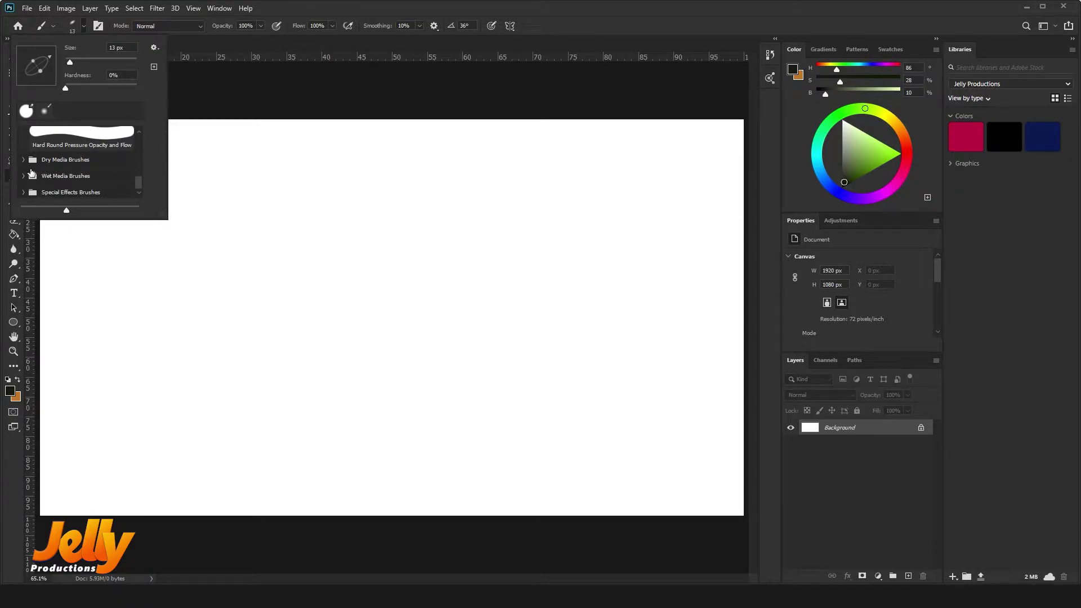
pyautogui.scroll(-1, 61, 178)
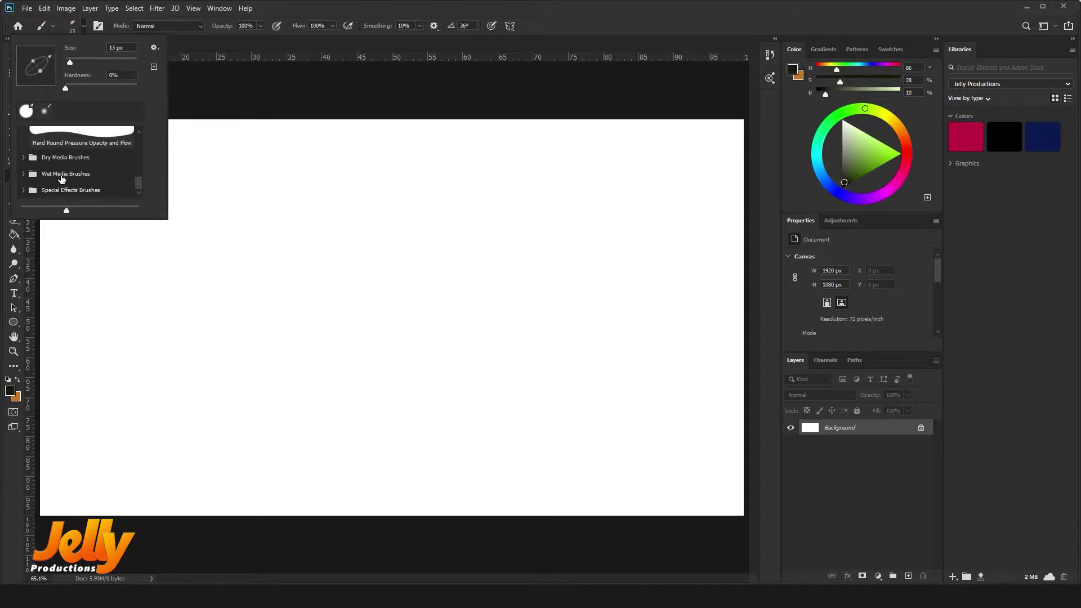
pyautogui.click(31, 178)
pyautogui.scroll(-1, 82, 188)
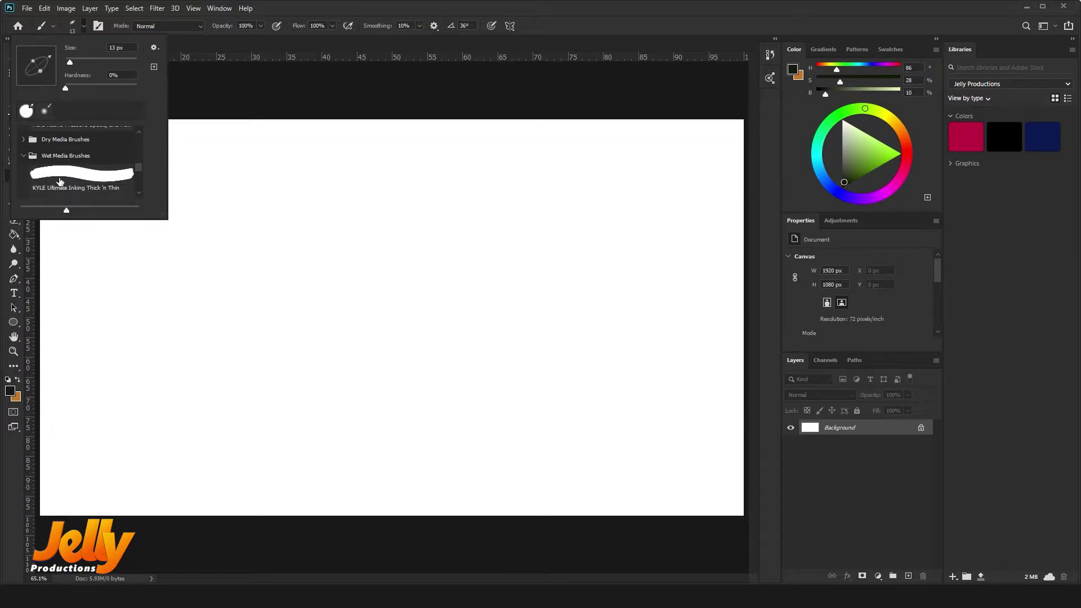
pyautogui.scroll(-3, 71, 172)
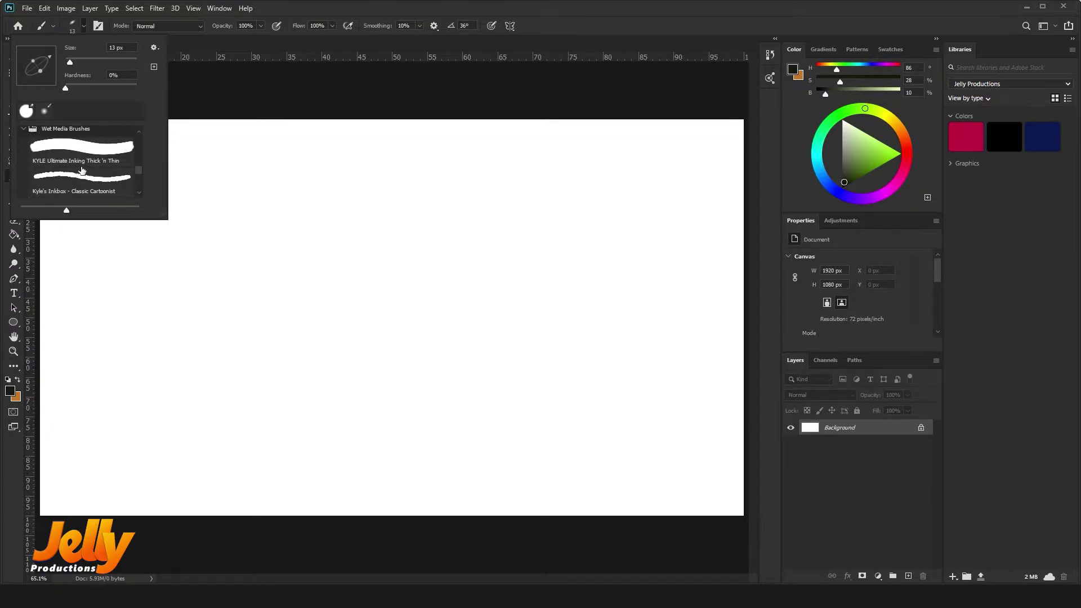
pyautogui.scroll(-4, 67, 169)
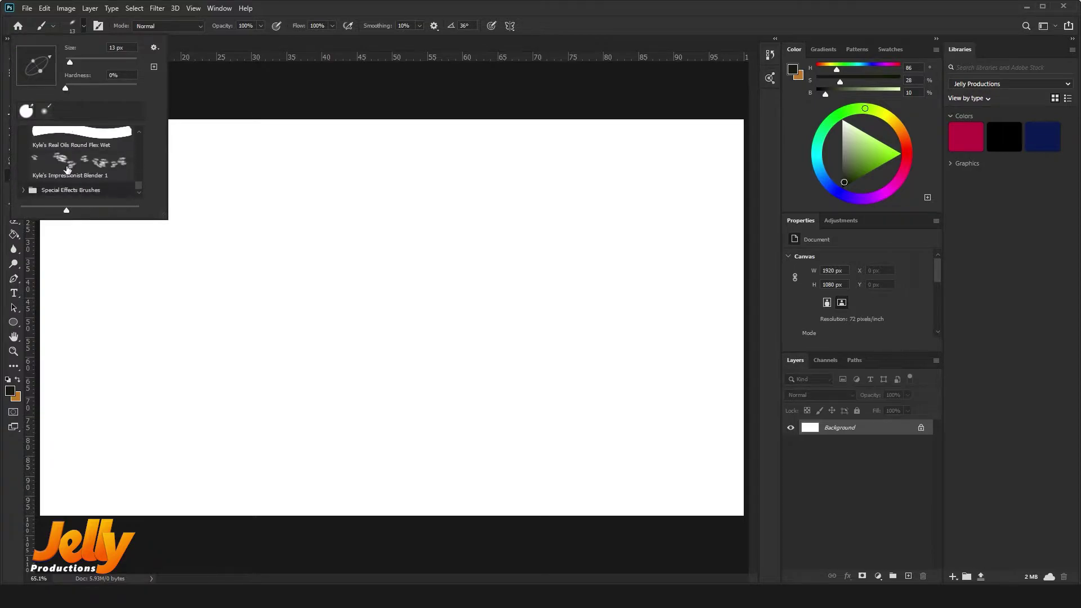
pyautogui.click(30, 192)
pyautogui.scroll(-2, 108, 177)
pyautogui.scroll(-3, 109, 178)
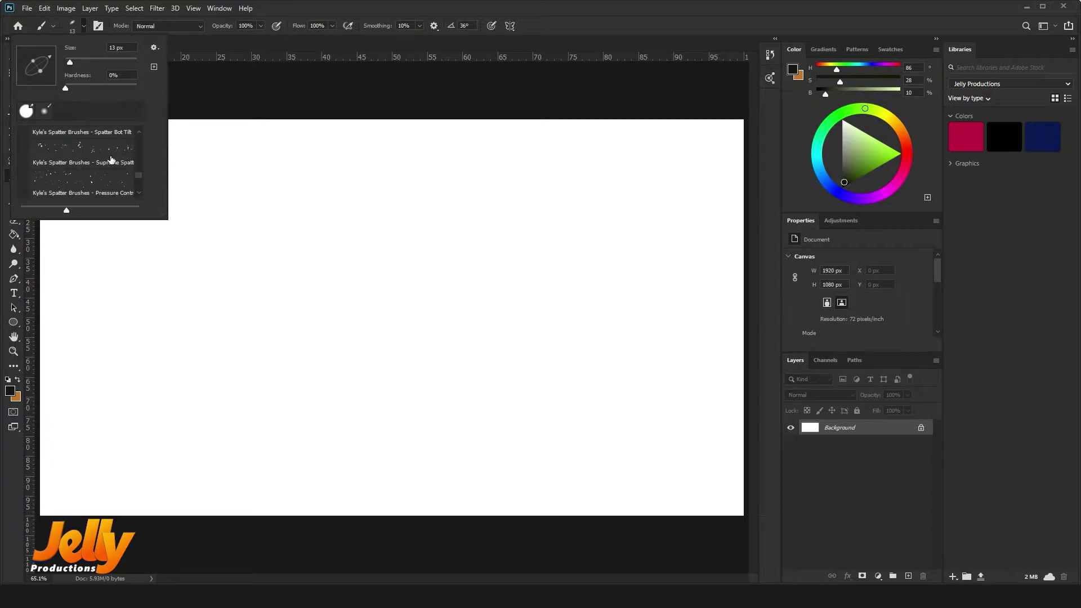
pyautogui.click(386, 228)
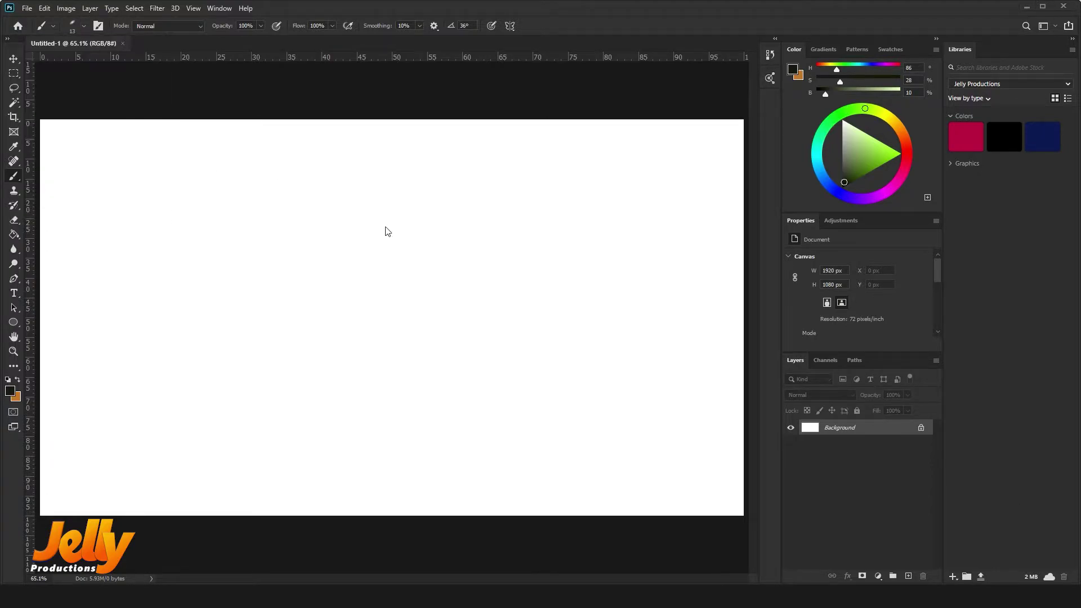
# Choose the Soft Round preset from the General Brushes folder
pyautogui.click(83, 26)
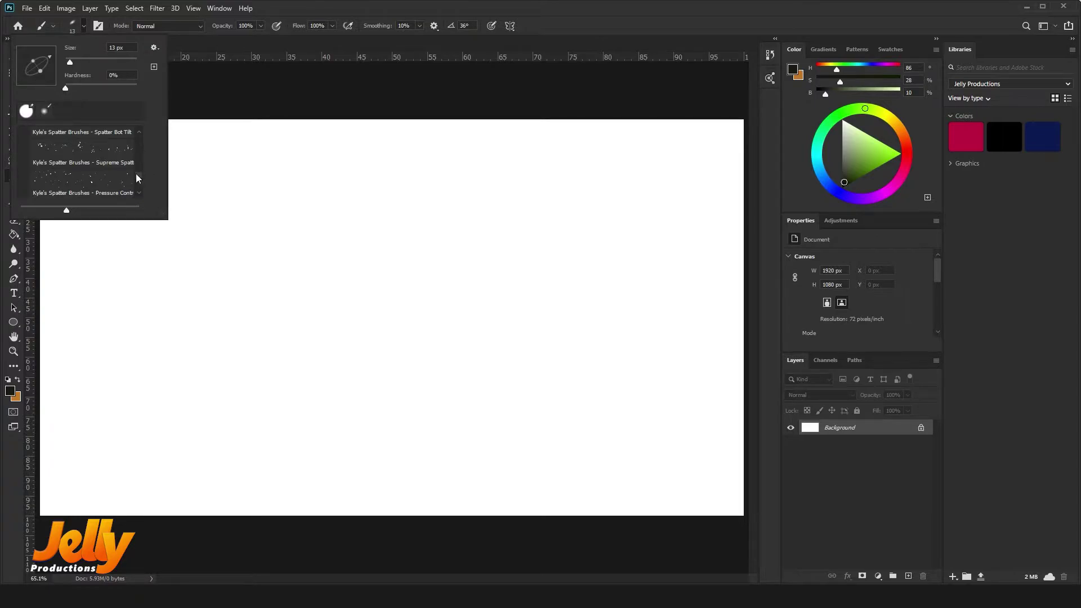
pyautogui.moveTo(137, 174); pyautogui.dragTo(143, 134)
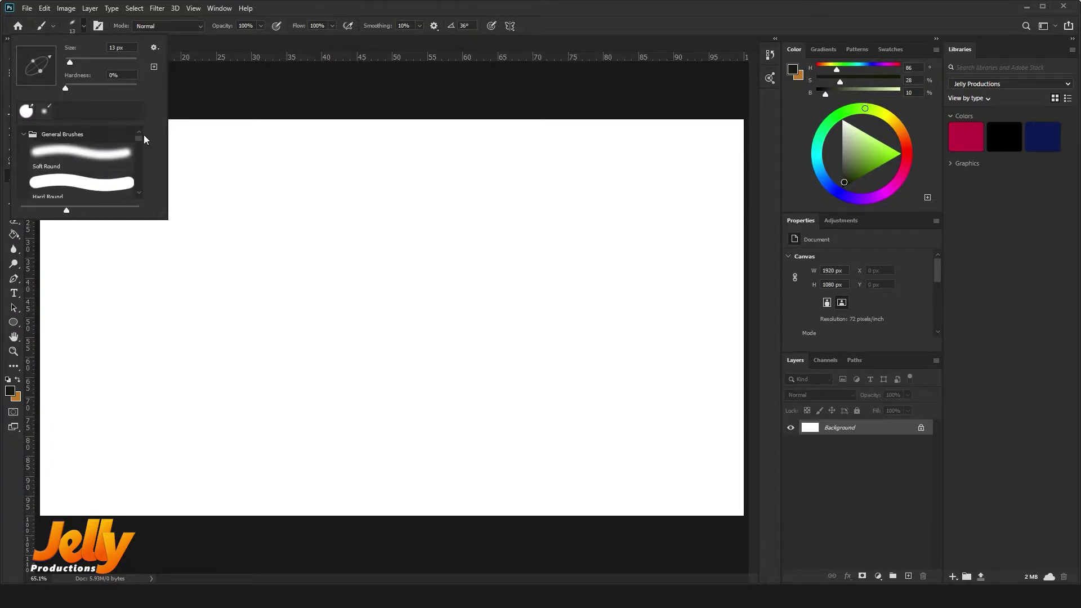
pyautogui.click(61, 157)
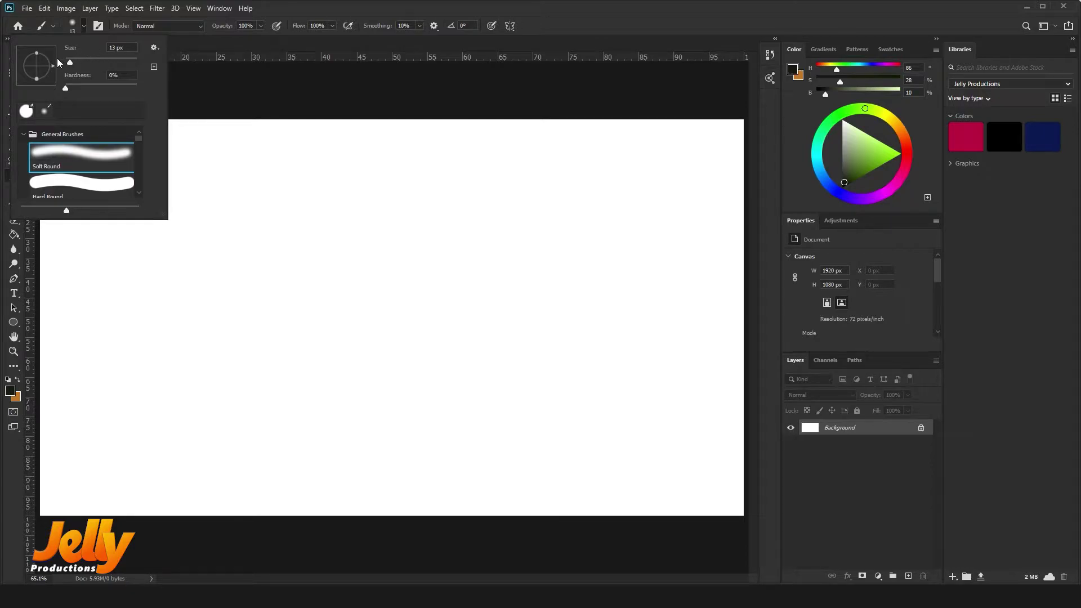
pyautogui.doubleClick(53, 159)
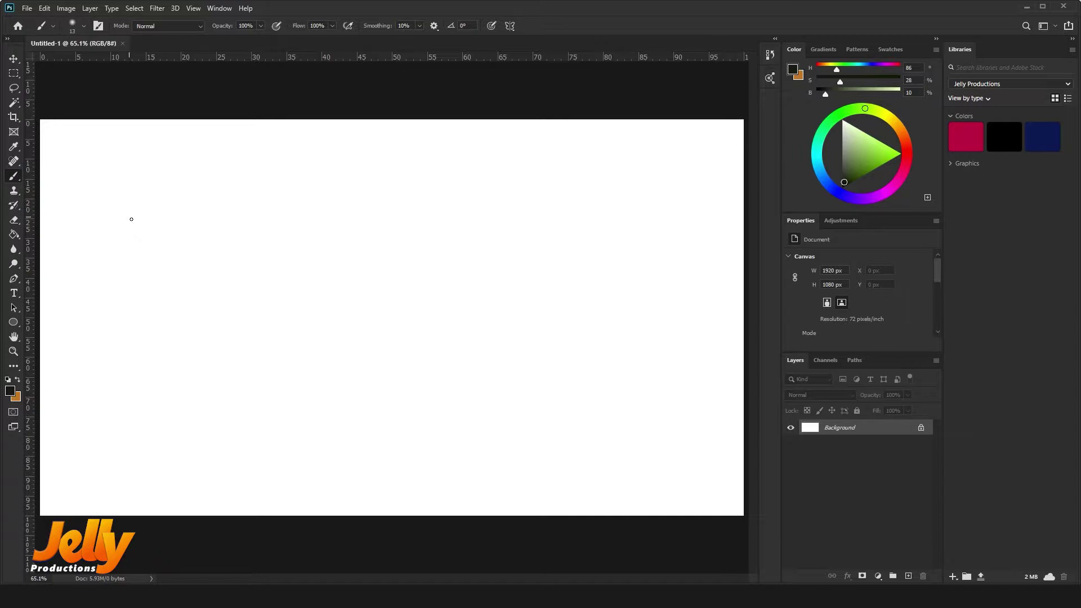
# Enlarge and shrink the brush tip in increments, ending at a size of 80 px
pyautogui.press(']')
pyautogui.press(']')
pyautogui.press(']')
pyautogui.press(']')
pyautogui.press(']')
pyautogui.press(']')
pyautogui.press(']')
pyautogui.press(']')
pyautogui.press(']')
pyautogui.press('[')
pyautogui.press('[')
pyautogui.press('[')
pyautogui.press('[')
pyautogui.press('[')
pyautogui.press(']')
pyautogui.press(']')
pyautogui.press(']')
pyautogui.press(']')
pyautogui.press(']')
pyautogui.press(']')
pyautogui.press('[')
pyautogui.press('[')
pyautogui.press('[')
# Check the brush size setting, stamp one dark test dab on the canvas and undo it
pyautogui.click(84, 26)
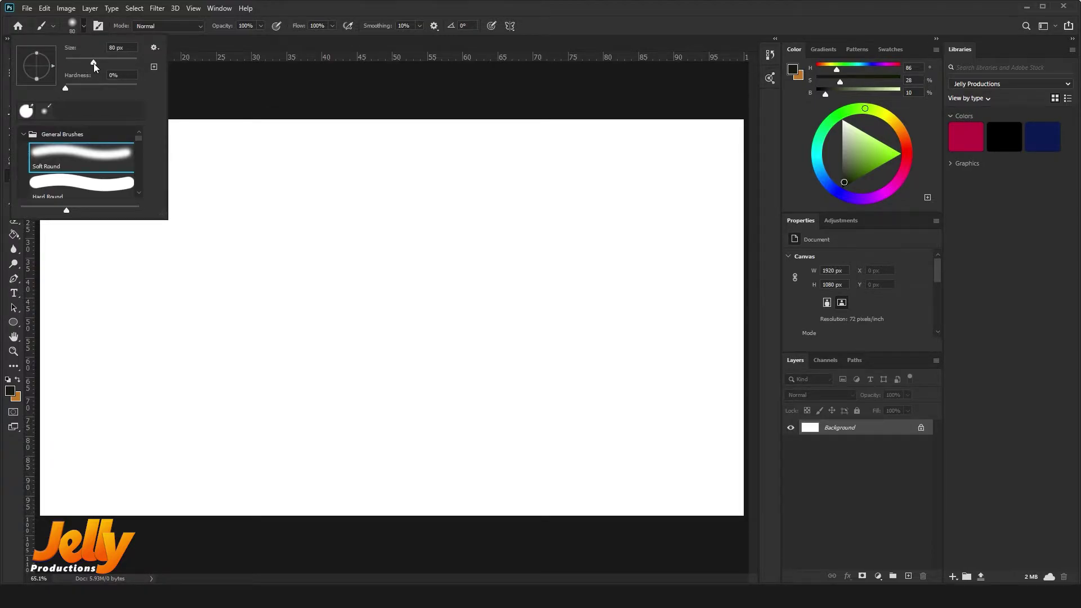
pyautogui.press('Return')
pyautogui.click(198, 211)
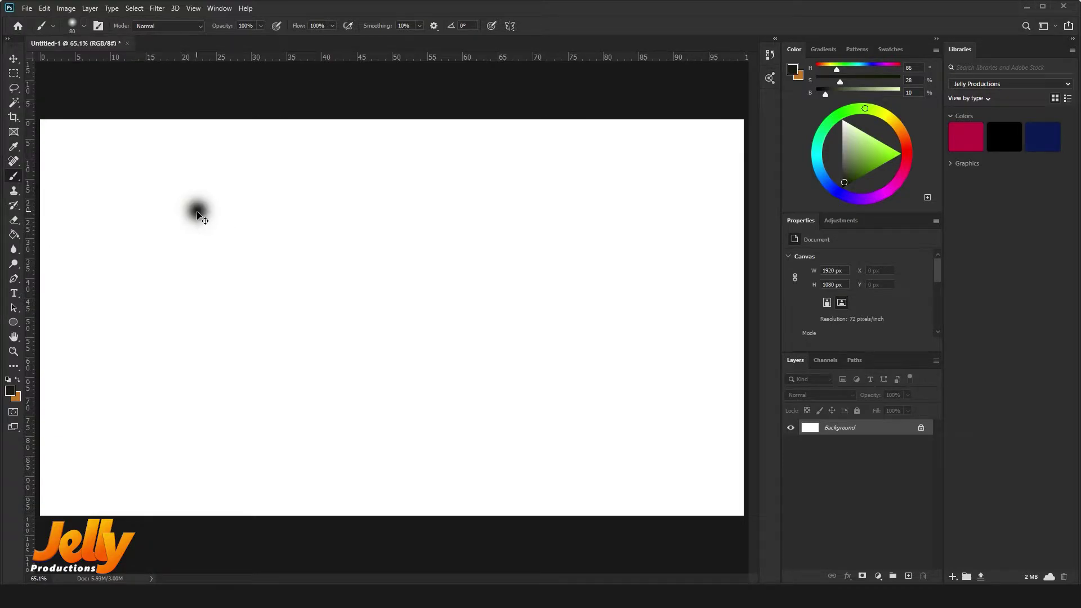
pyautogui.hotkey('ctrl', 'z')
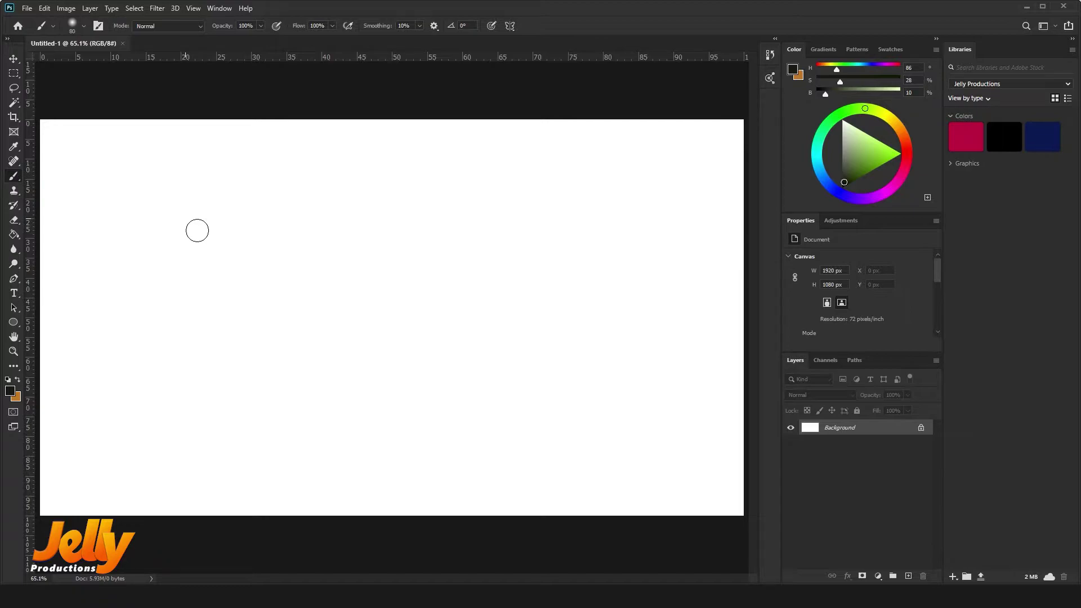
# Resize the brush interactively on the canvas to about 516 px and raise its hardness to about 36%
pyautogui.moveTo(196, 231); pyautogui.dragTo(267, 269)
pyautogui.moveTo(275, 273)
pyautogui.mouseDown()
pyautogui.moveTo(325, 305)
pyautogui.moveTo(287, 295)
pyautogui.moveTo(330, 293)
pyautogui.moveTo(275, 286)
pyautogui.moveTo(344, 288)
pyautogui.moveTo(278, 290)
pyautogui.moveTo(327, 288)
pyautogui.mouseUp()
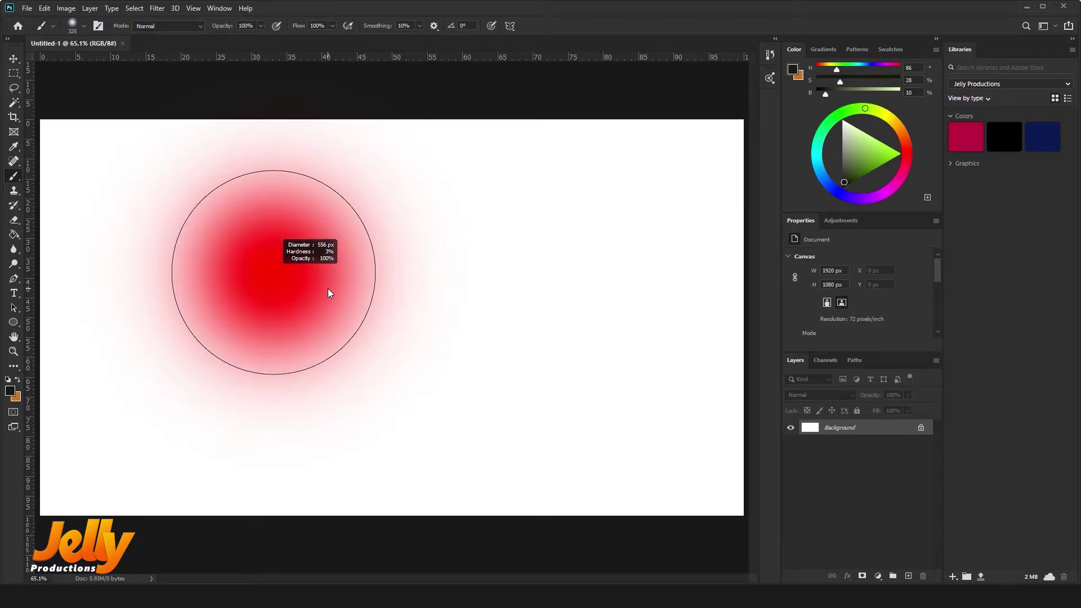
pyautogui.moveTo(343, 234)
pyautogui.mouseDown()
pyautogui.moveTo(321, 326)
pyautogui.moveTo(334, 222)
pyautogui.moveTo(321, 317)
pyautogui.moveTo(336, 230)
pyautogui.moveTo(317, 306)
pyautogui.moveTo(330, 256)
pyautogui.moveTo(296, 237)
pyautogui.moveTo(288, 256)
pyautogui.moveTo(323, 260)
pyautogui.moveTo(336, 249)
pyautogui.moveTo(351, 292)
pyautogui.moveTo(314, 290)
pyautogui.moveTo(369, 288)
pyautogui.moveTo(307, 285)
pyautogui.moveTo(369, 285)
pyautogui.moveTo(333, 285)
pyautogui.moveTo(343, 232)
pyautogui.moveTo(330, 326)
pyautogui.moveTo(333, 295)
pyautogui.moveTo(332, 313)
pyautogui.moveTo(349, 289)
pyautogui.moveTo(335, 338)
pyautogui.moveTo(336, 276)
pyautogui.moveTo(326, 340)
pyautogui.moveTo(333, 278)
pyautogui.moveTo(326, 330)
pyautogui.moveTo(320, 317)
pyautogui.mouseUp()
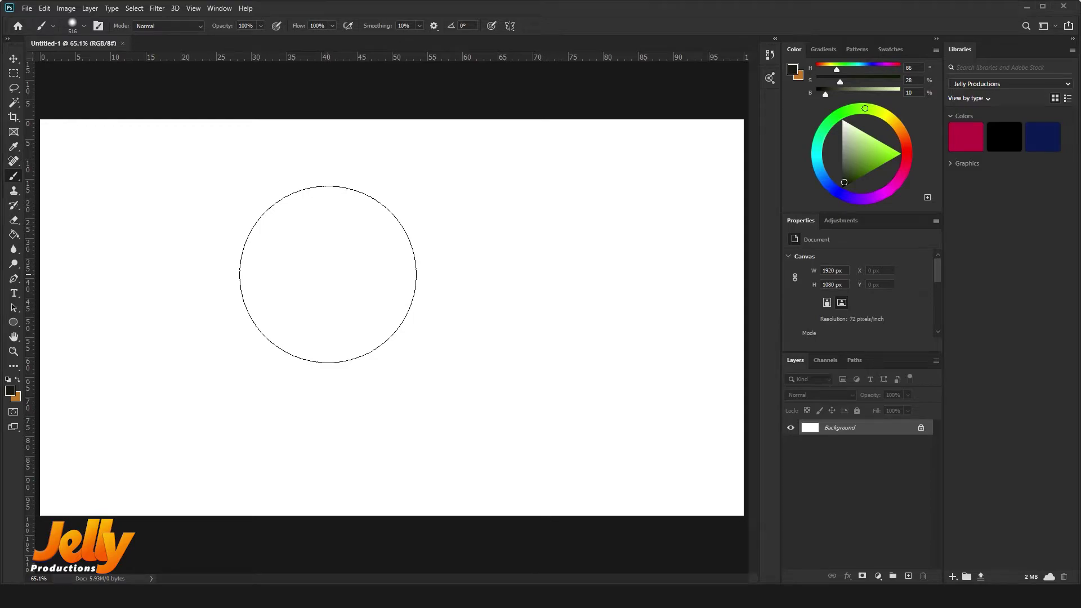
# Reduce the brush size to 67 px
pyautogui.rightClick(327, 274)
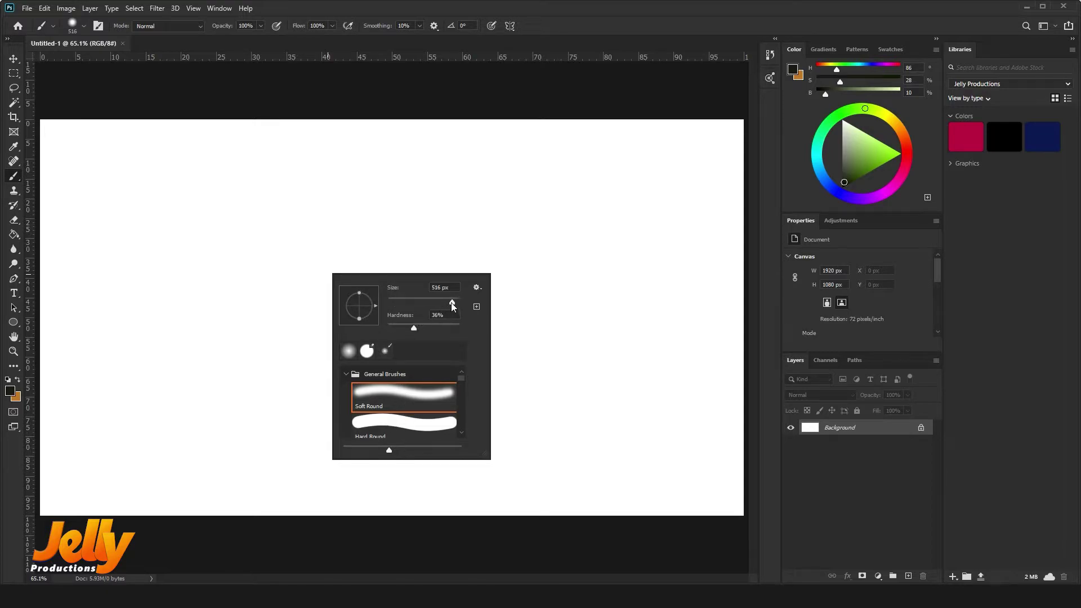
pyautogui.moveTo(415, 300); pyautogui.dragTo(411, 300)
pyautogui.click(296, 273)
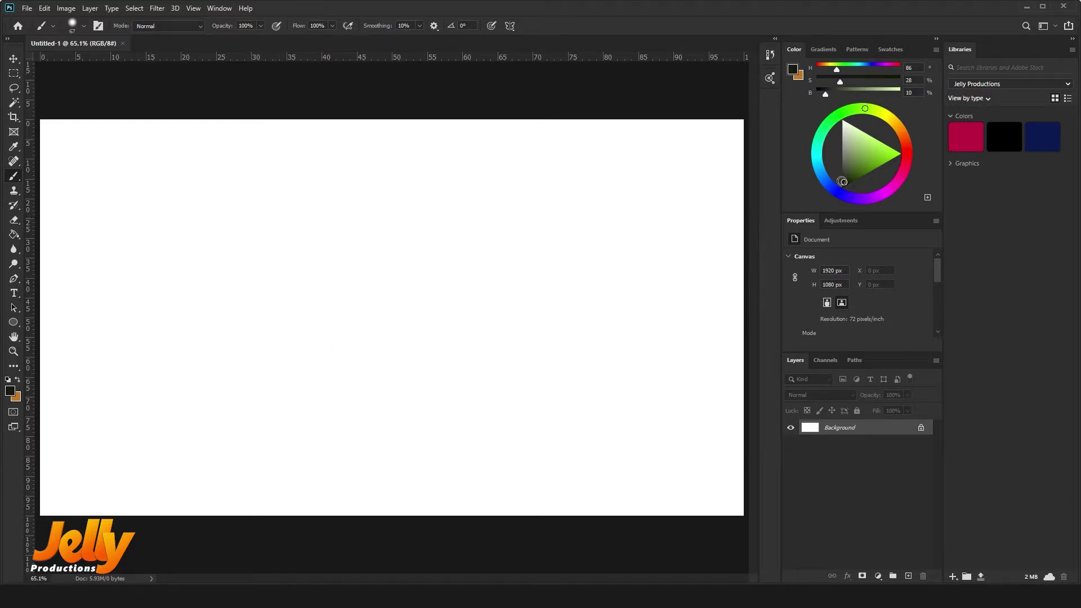
# Set the foreground colour to dark blue (H 225, S 95, B 41) and reapply the Soft Round brush preset
pyautogui.moveTo(830, 176); pyautogui.dragTo(865, 174)
pyautogui.click(867, 173)
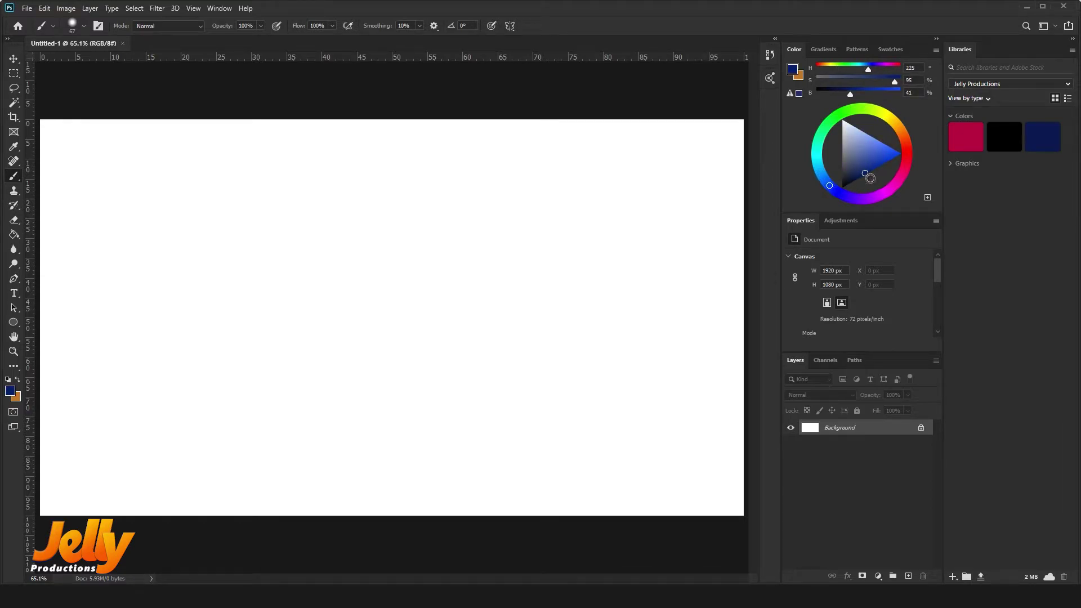
pyautogui.click(83, 27)
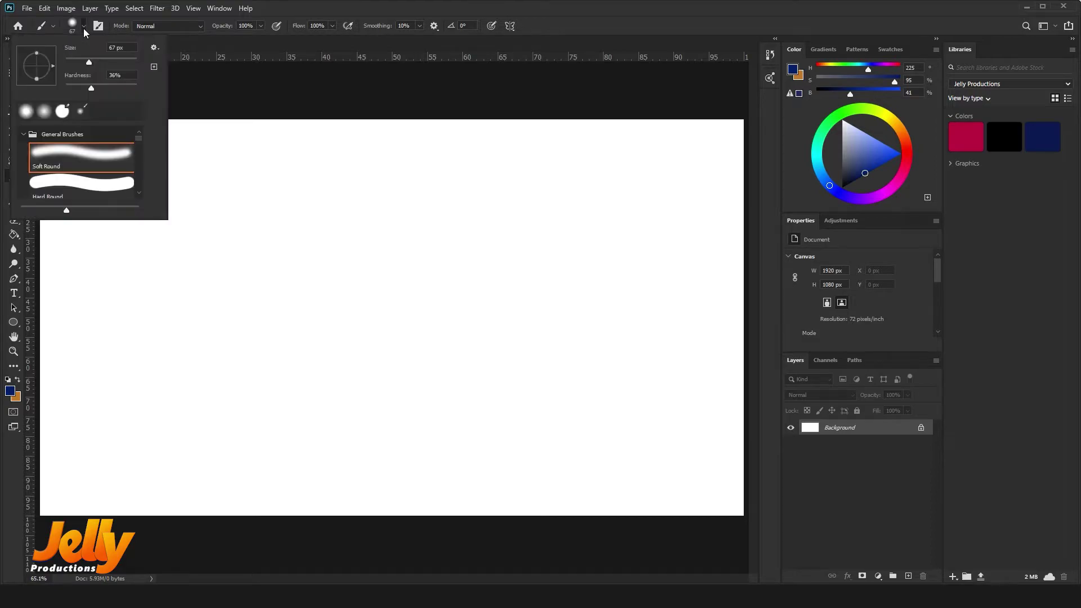
pyautogui.click(88, 157)
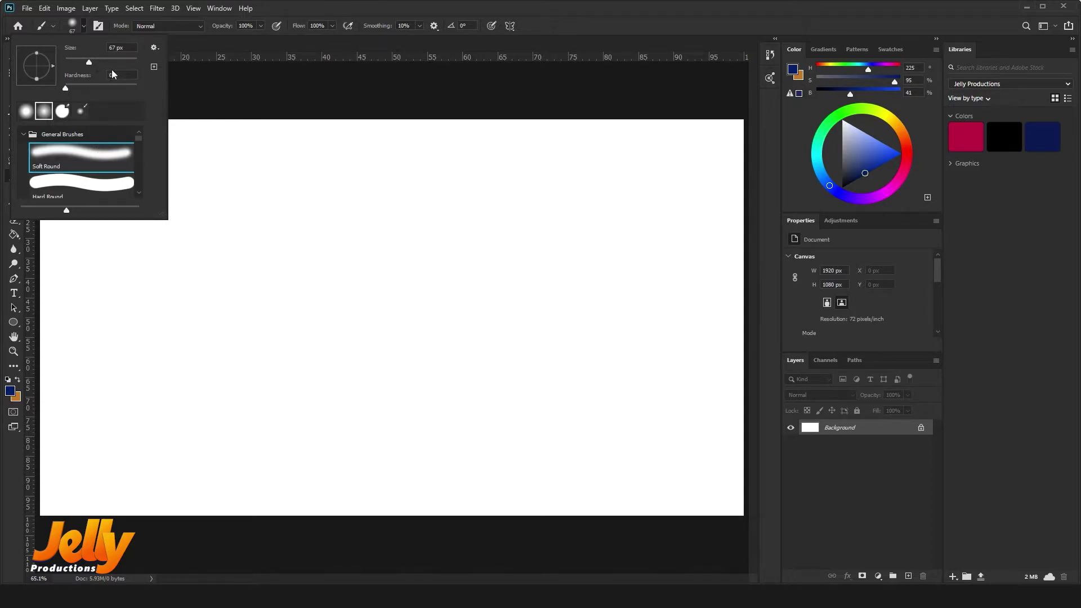
pyautogui.doubleClick(79, 160)
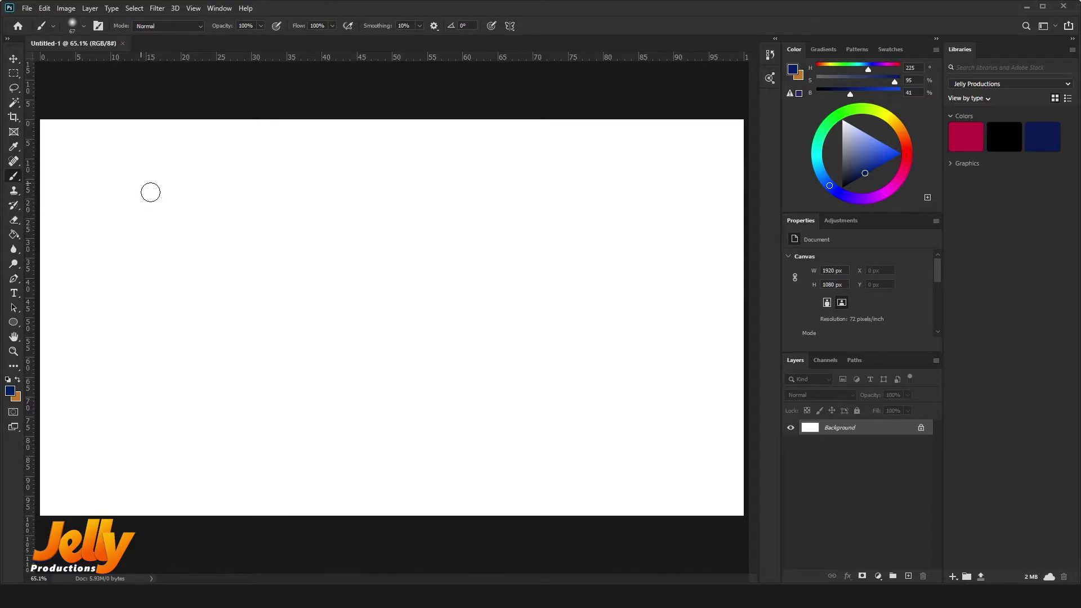
# Paint a long wavy blue stroke, a shorter curved stroke beside it and a single dab below in the canvas's upper-left area
pyautogui.moveTo(139, 178)
pyautogui.mouseDown()
pyautogui.moveTo(145, 234)
pyautogui.moveTo(160, 251)
pyautogui.moveTo(152, 281)
pyautogui.moveTo(165, 311)
pyautogui.mouseUp()
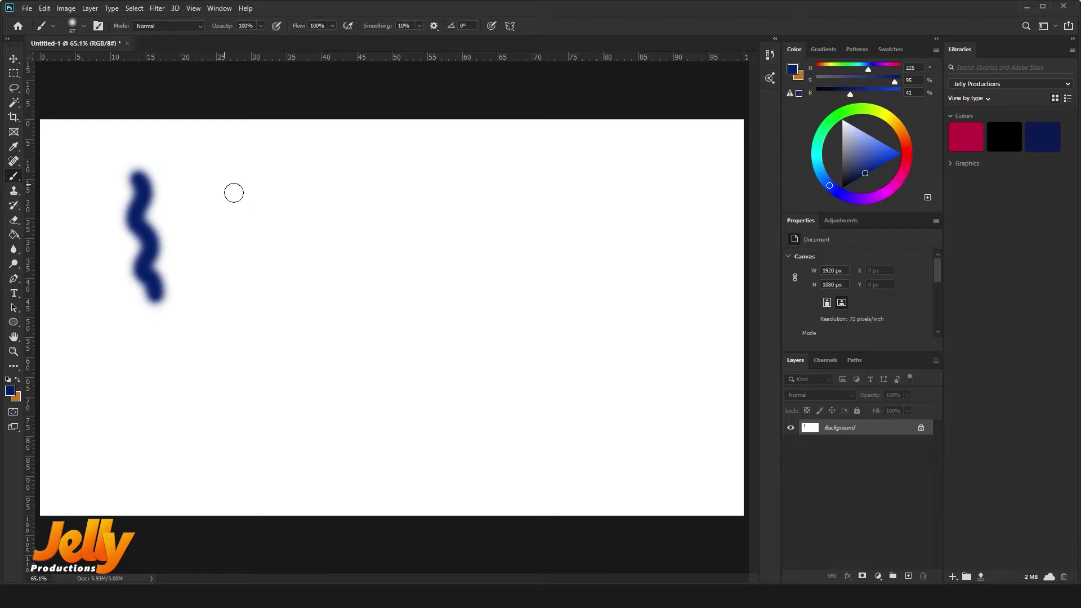
pyautogui.moveTo(200, 169); pyautogui.dragTo(215, 219)
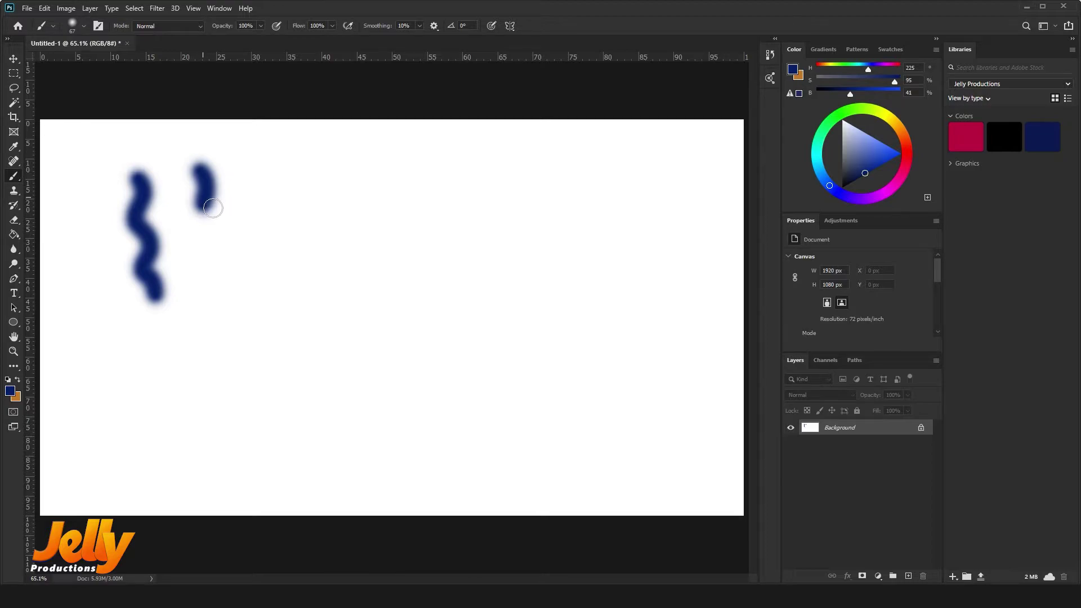
pyautogui.click(84, 25)
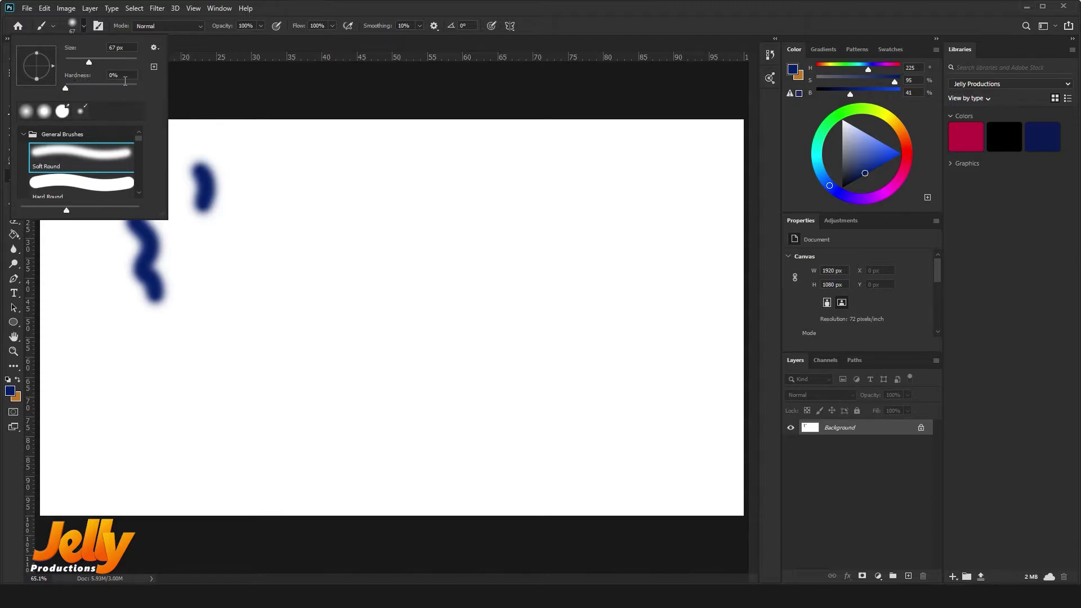
pyautogui.click(239, 256)
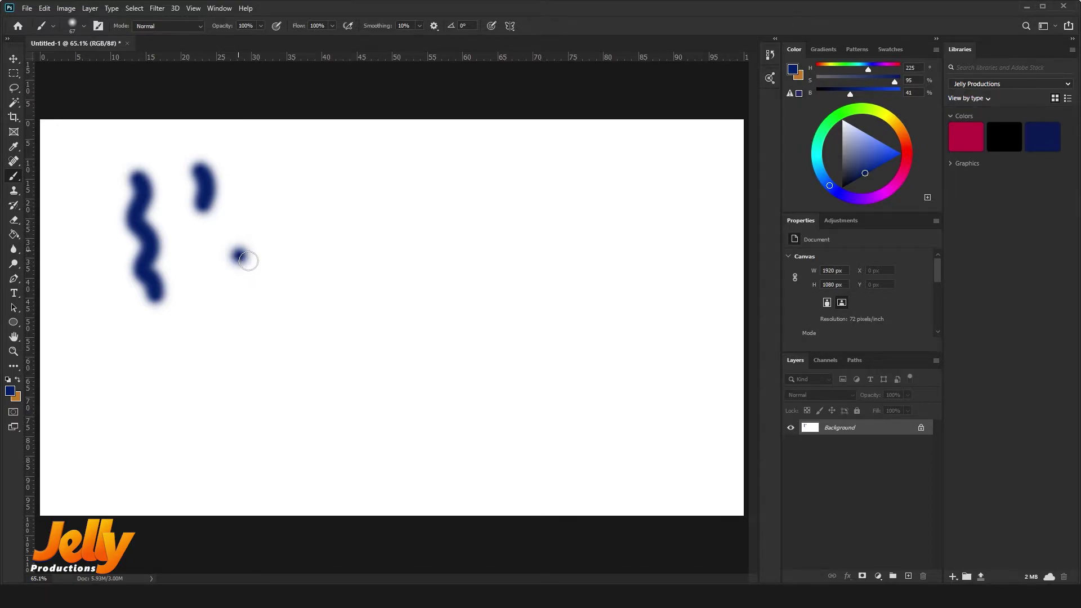
# Set the brush hardness to 100% and paint a single hard-edged blue dab below the soft one
pyautogui.click(84, 27)
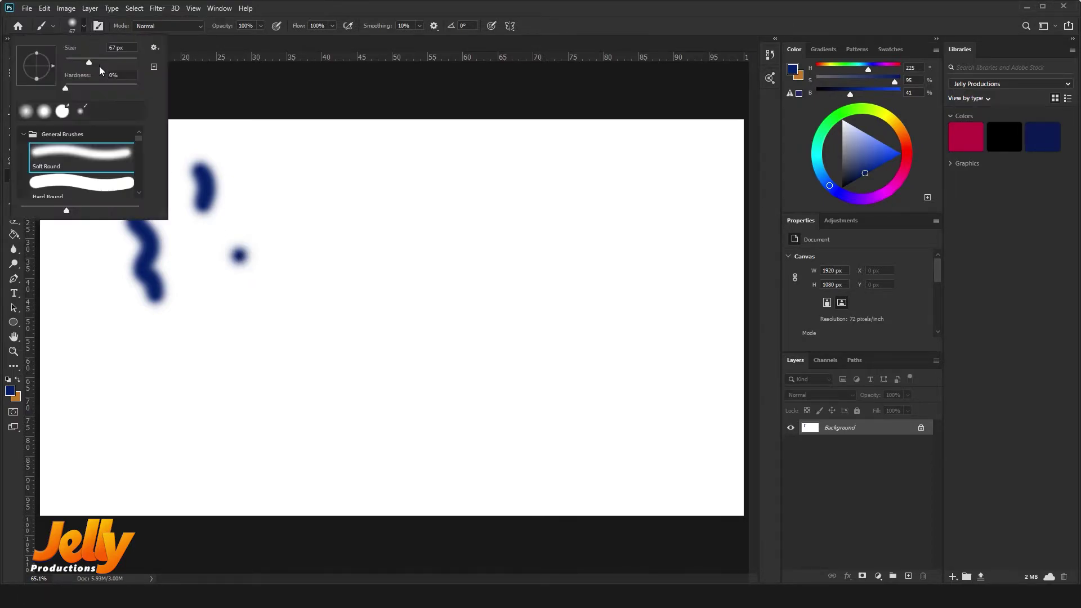
pyautogui.moveTo(66, 89); pyautogui.dragTo(189, 91)
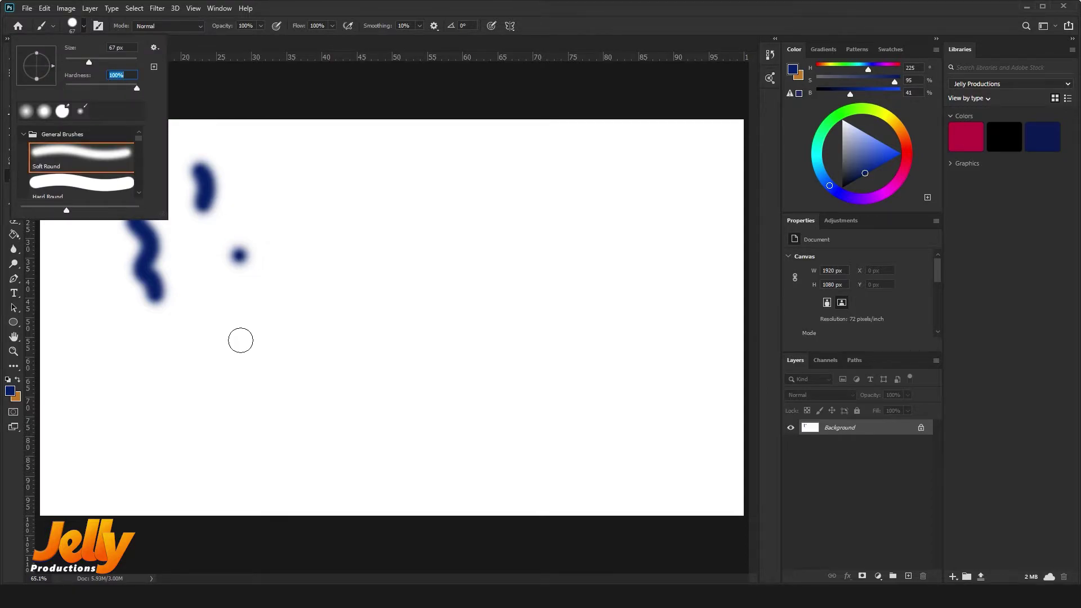
pyautogui.click(227, 321)
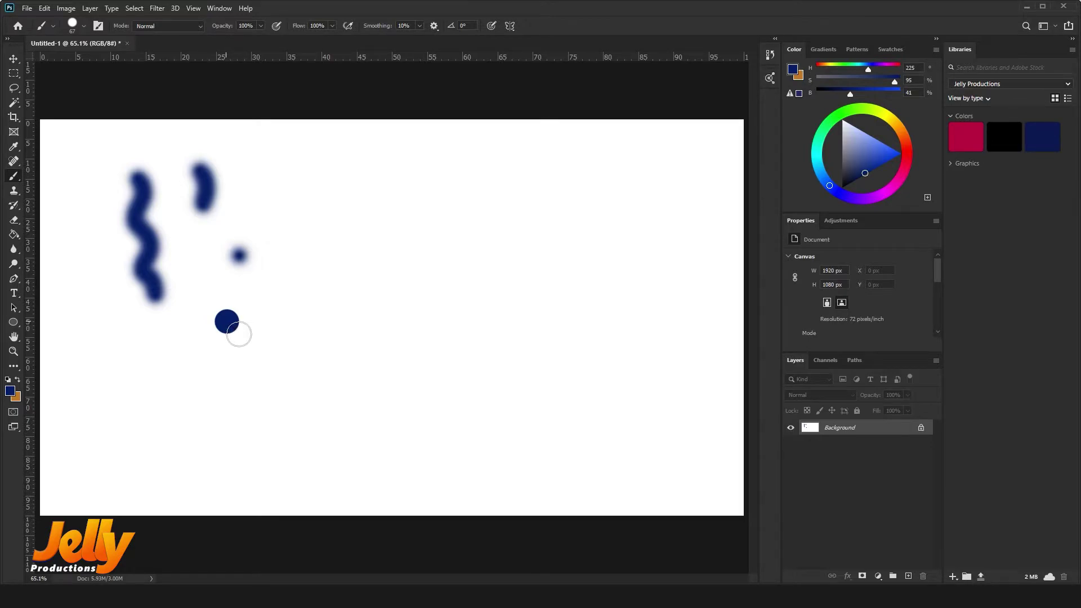
# Paint a freehand downward stroke and extend it across the canvas with connected straight segments to form a zigzag
pyautogui.moveTo(289, 210)
pyautogui.mouseDown()
pyautogui.moveTo(325, 354)
pyautogui.moveTo(324, 446)
pyautogui.mouseUp()
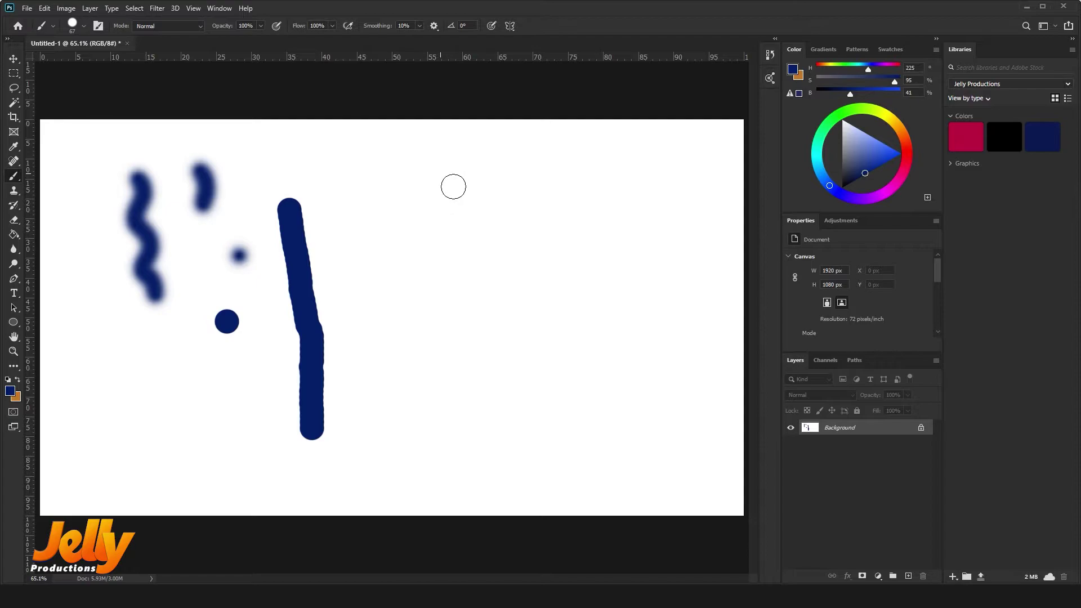
pyautogui.keyDown('shift'); pyautogui.click(446, 171); pyautogui.keyUp('shift')
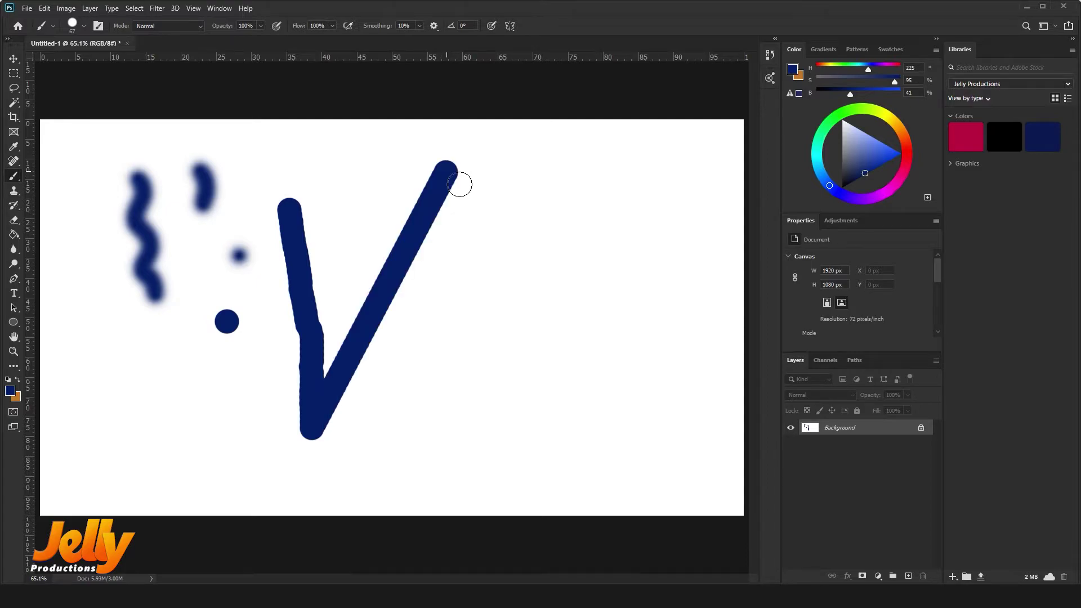
pyautogui.moveTo(512, 173); pyautogui.dragTo(511, 432)
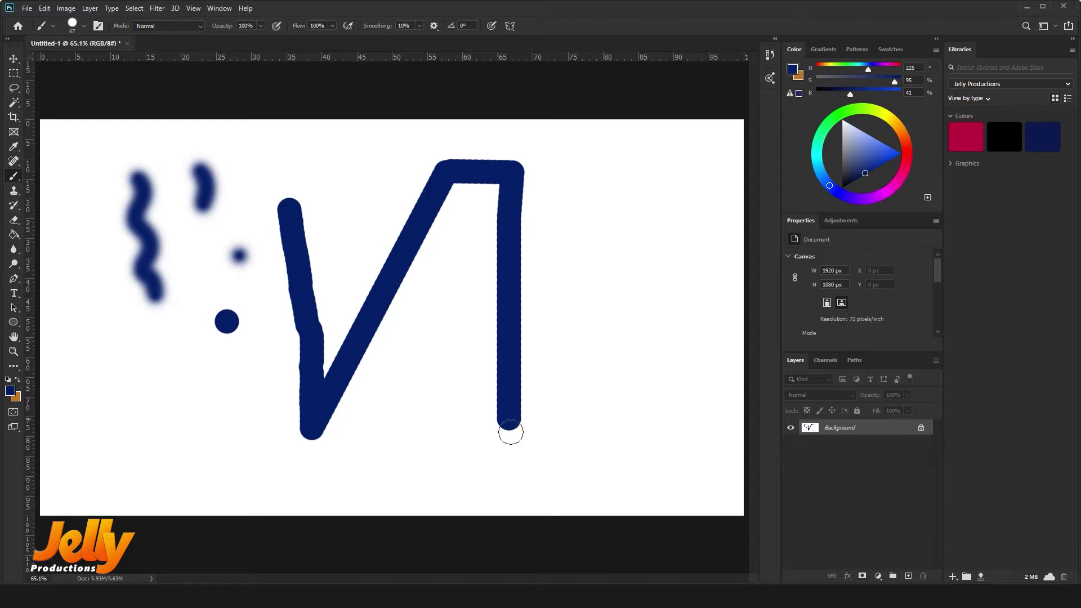
pyautogui.keyDown('shift'); pyautogui.click(623, 188); pyautogui.keyUp('shift')
pyautogui.moveTo(637, 222); pyautogui.dragTo(664, 424)
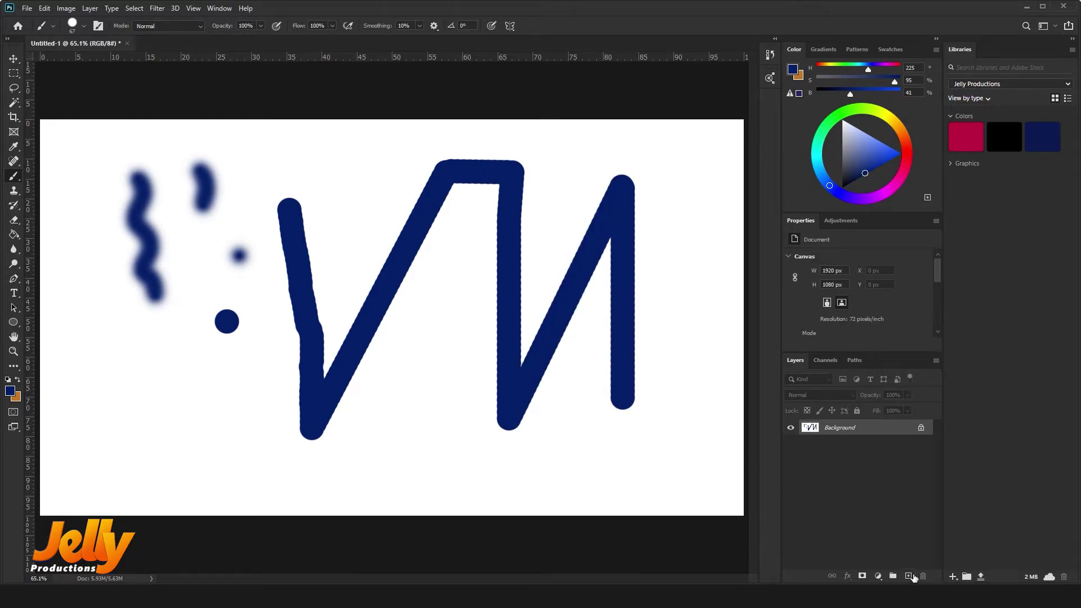
# Add a new layer and paint a straight vertical stroke in the canvas's left part
pyautogui.click(910, 575)
pyautogui.moveTo(105, 226); pyautogui.dragTo(104, 422)
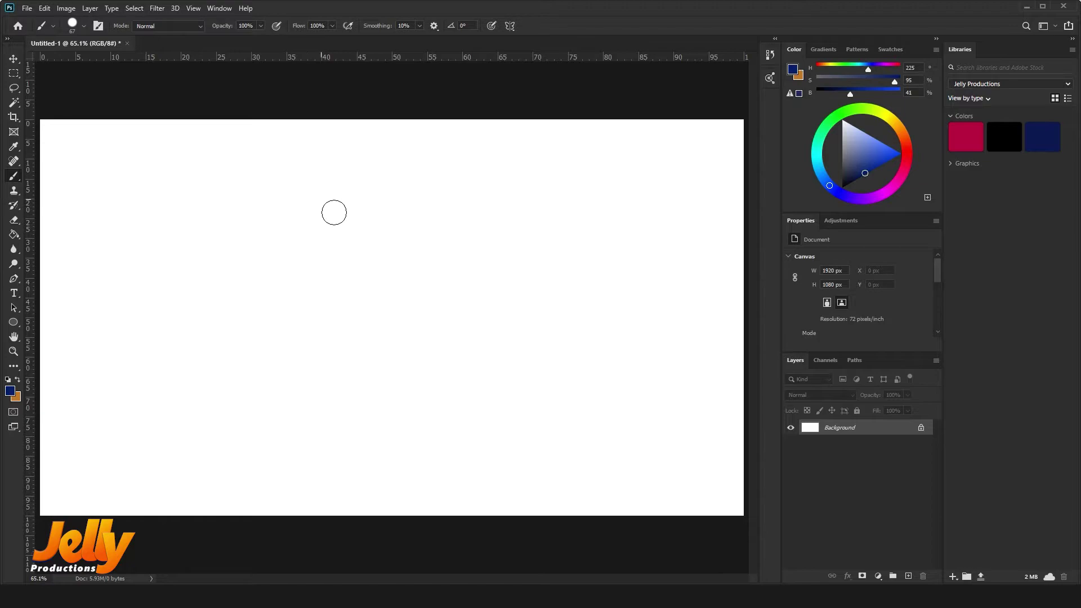
# Paint a straight vertical stroke with the 67 px hard brush in the blank canvas's left part and inspect its edges up close
pyautogui.click(85, 27)
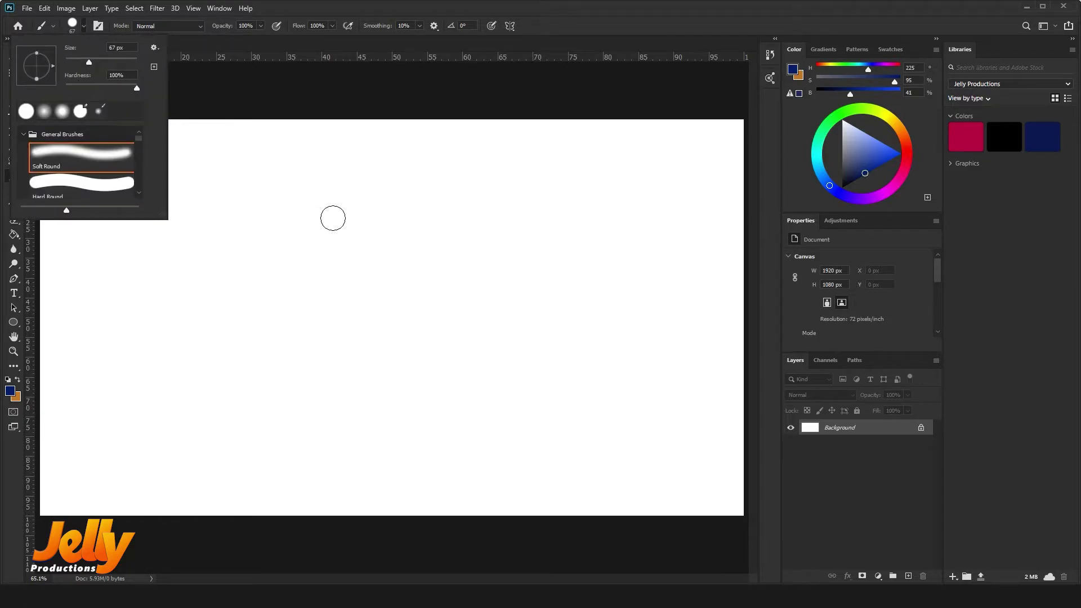
pyautogui.moveTo(219, 184); pyautogui.dragTo(217, 407)
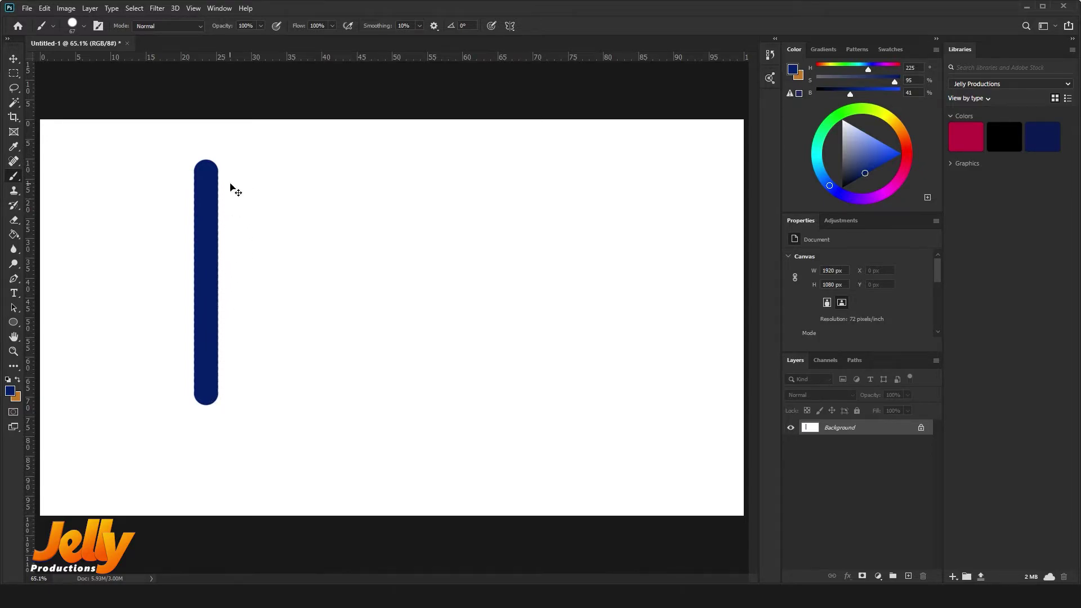
pyautogui.hotkey('ctrl', '+')
pyautogui.hotkey('ctrl', '+')
pyautogui.moveTo(195, 183); pyautogui.dragTo(363, 241)
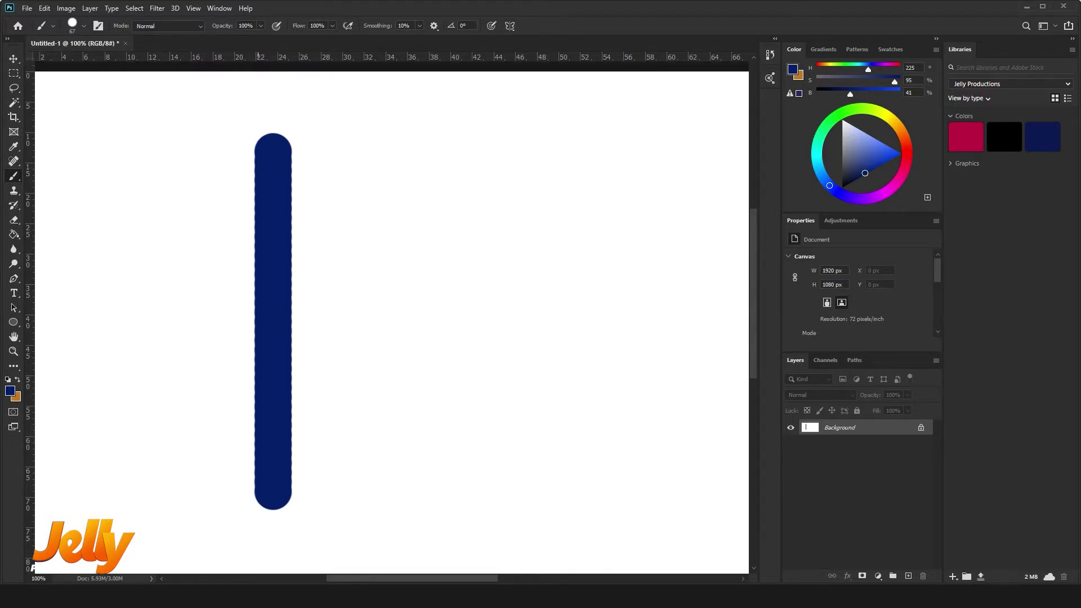
# Set the brush tip spacing to 1% and paint a second straight vertical stroke beside the first one
pyautogui.click(99, 25)
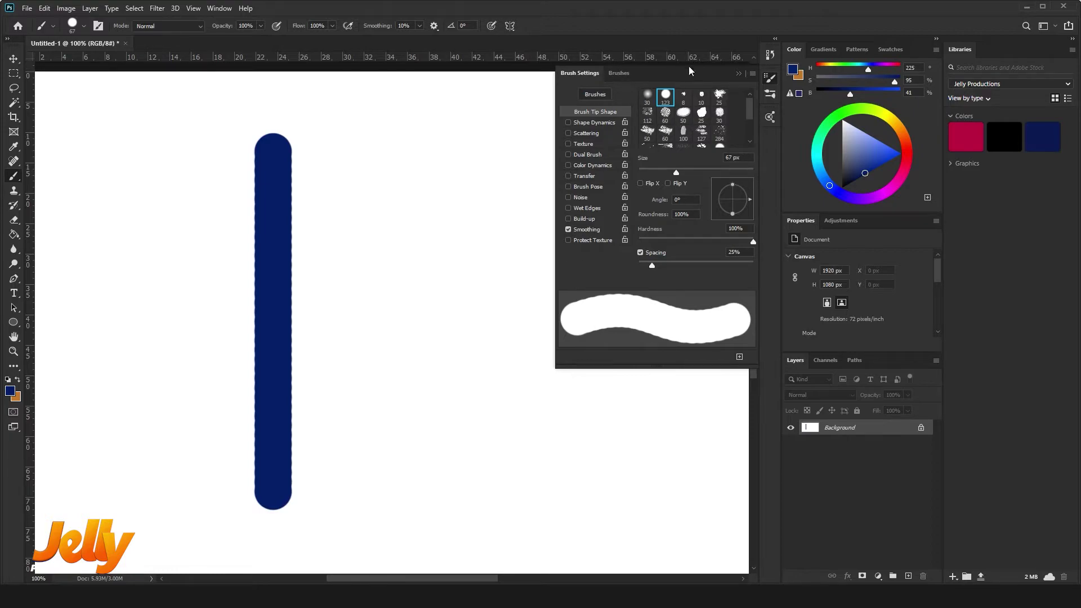
pyautogui.click(615, 73)
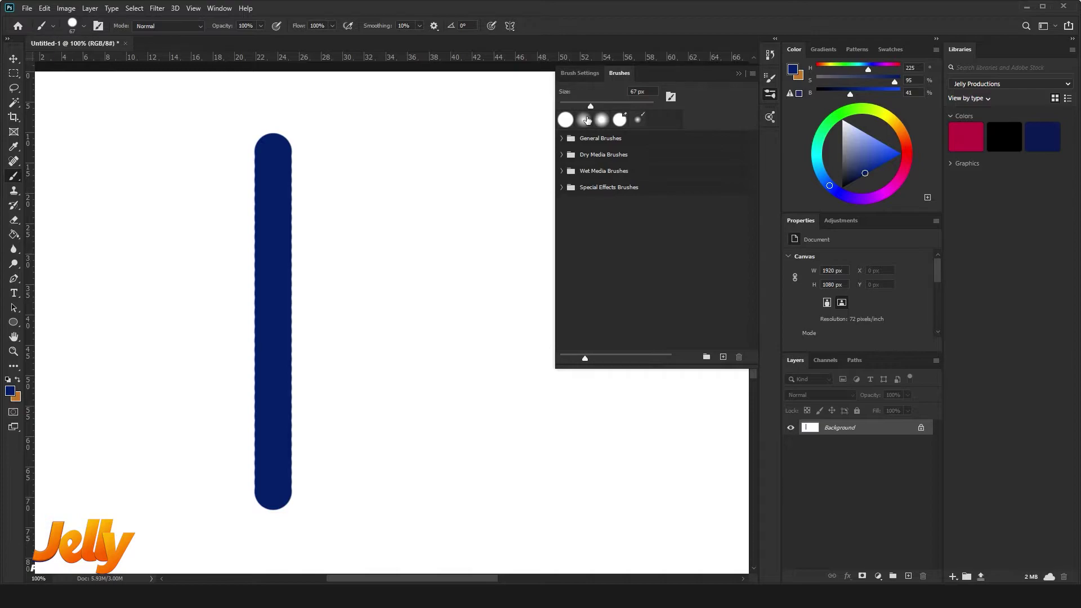
pyautogui.click(584, 73)
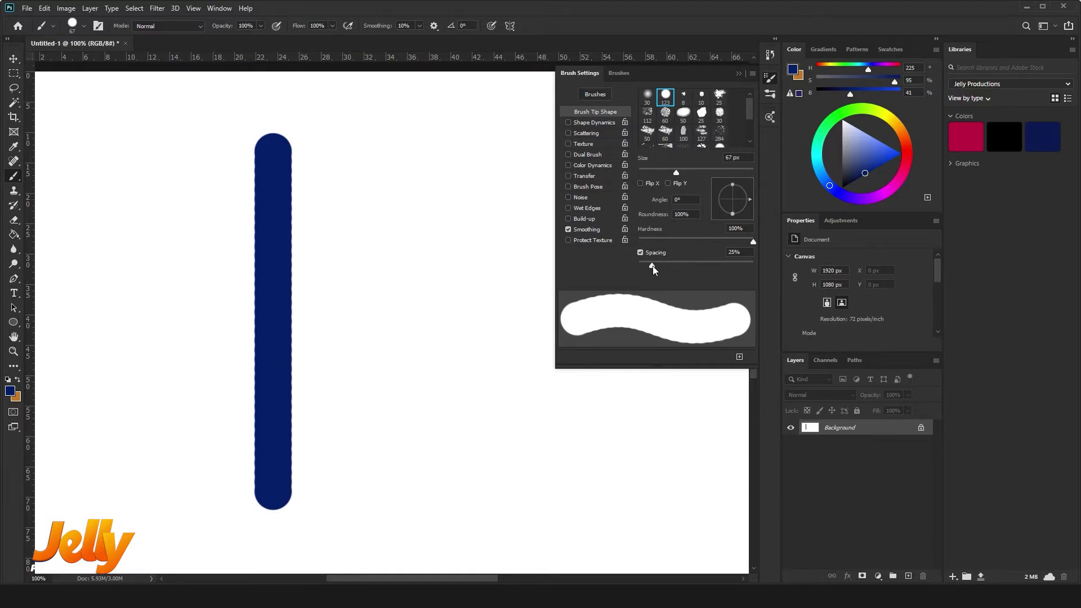
pyautogui.moveTo(653, 265); pyautogui.dragTo(626, 266)
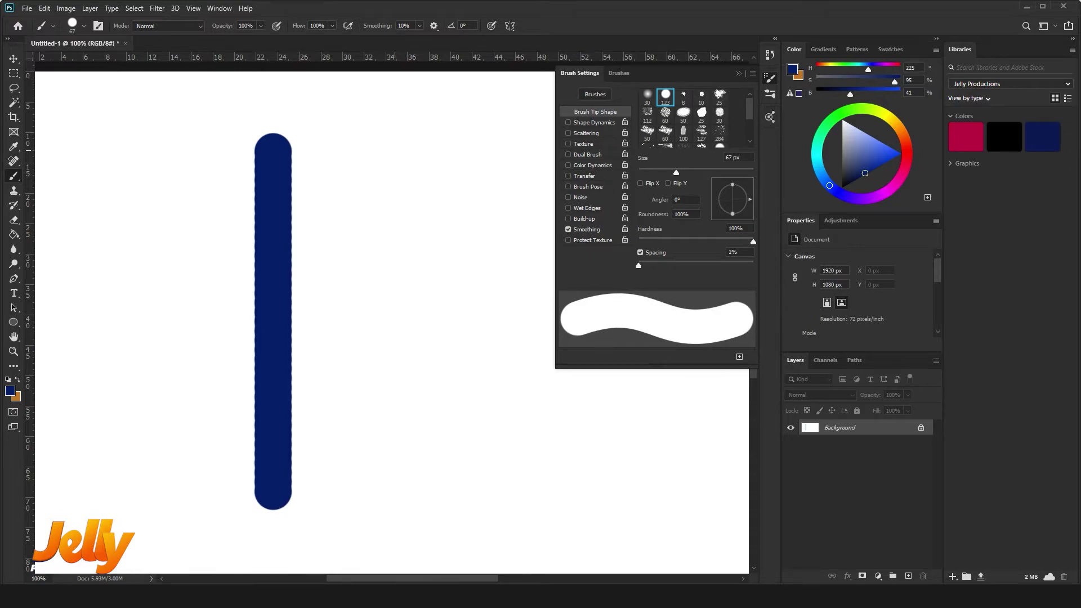
pyautogui.moveTo(379, 142); pyautogui.dragTo(379, 506)
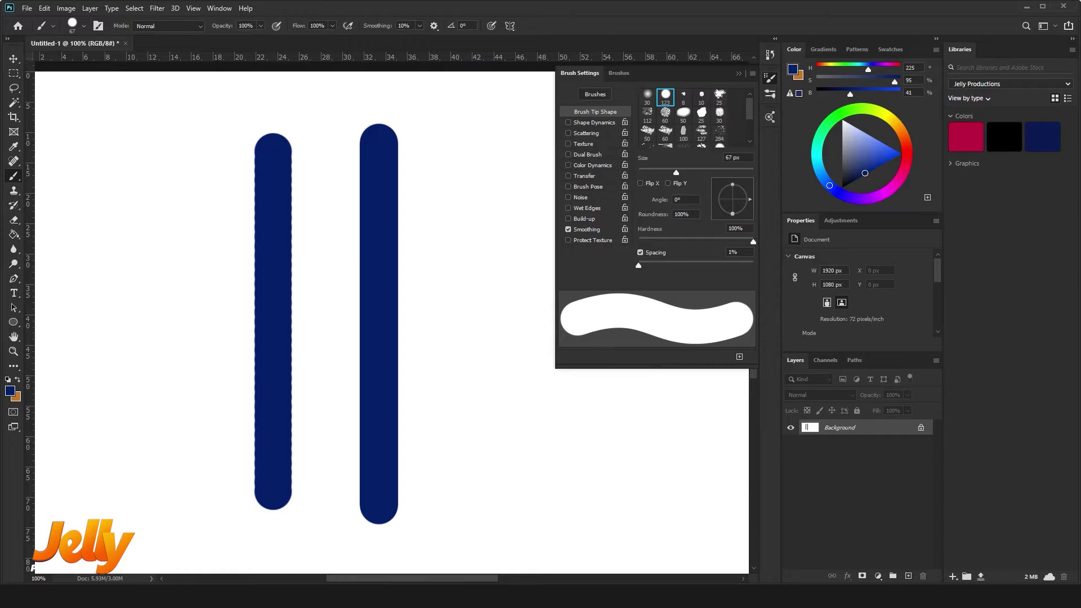
# Set the brush tip spacing to 92% and paint a vertical row of dots beside the two strokes
pyautogui.moveTo(639, 266); pyautogui.dragTo(691, 266)
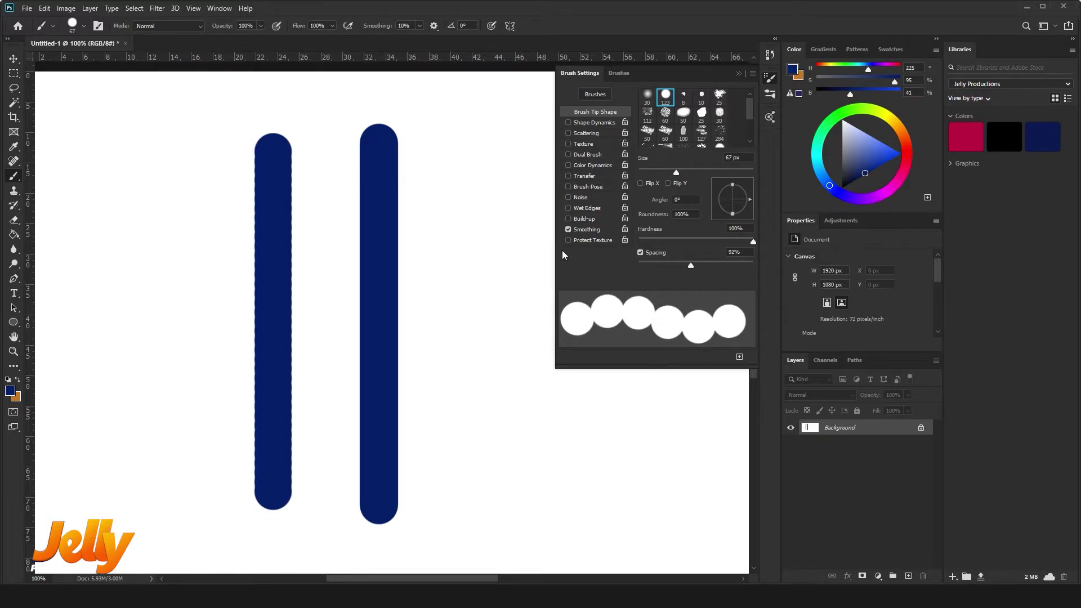
pyautogui.moveTo(456, 147); pyautogui.dragTo(456, 460)
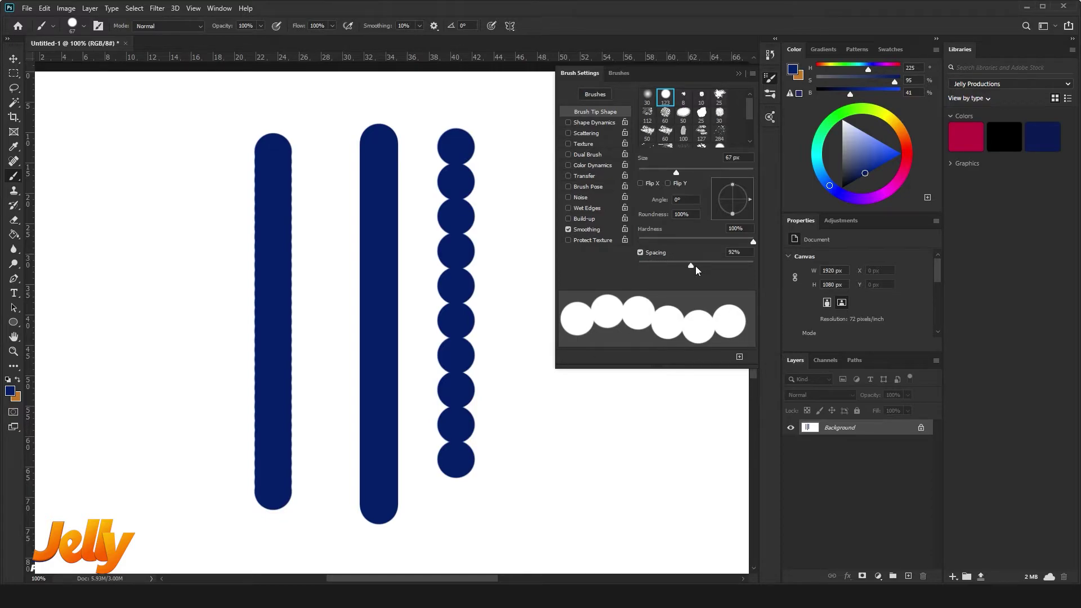
# Return the spacing to 1% and paint a vertical stroke left of the others and a straight horizontal one below the dots
pyautogui.moveTo(691, 265)
pyautogui.mouseDown()
pyautogui.moveTo(627, 266)
pyautogui.moveTo(752, 261)
pyautogui.moveTo(677, 265)
pyautogui.mouseUp()
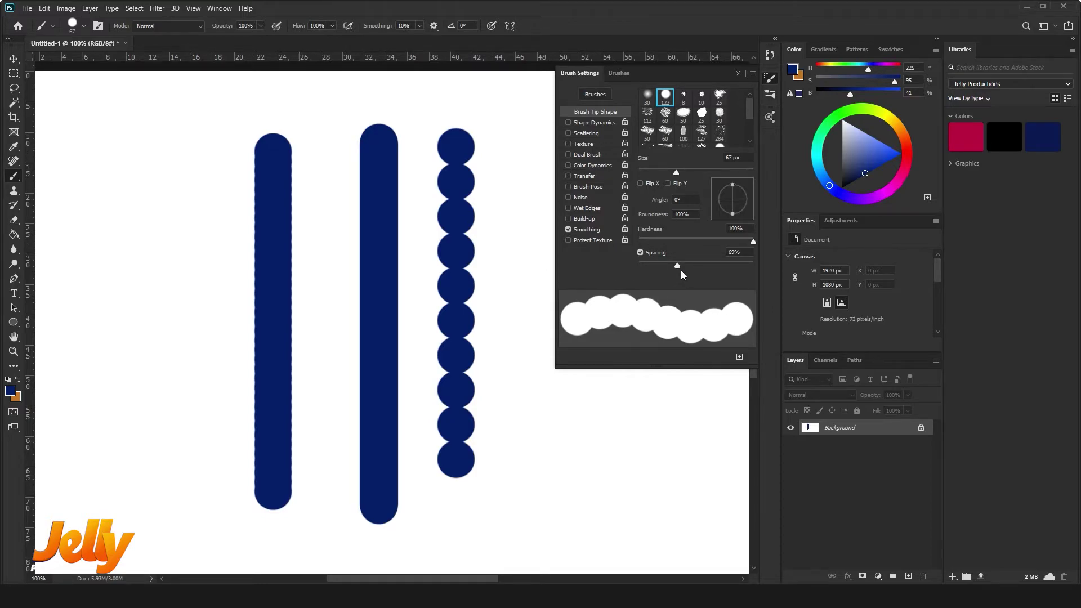
pyautogui.moveTo(677, 265); pyautogui.dragTo(586, 266)
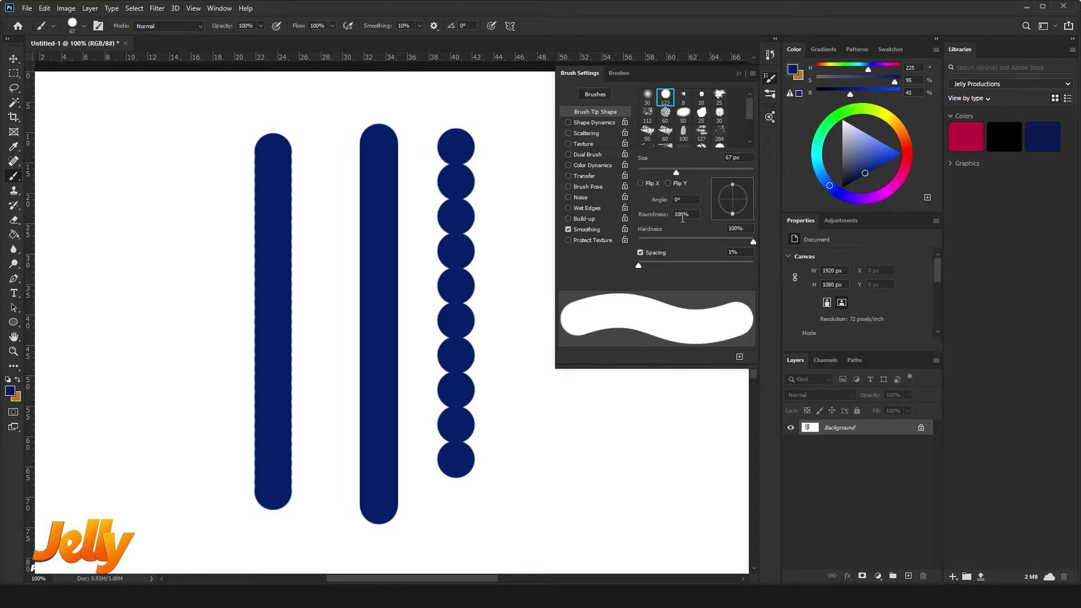
pyautogui.moveTo(131, 130); pyautogui.dragTo(131, 435)
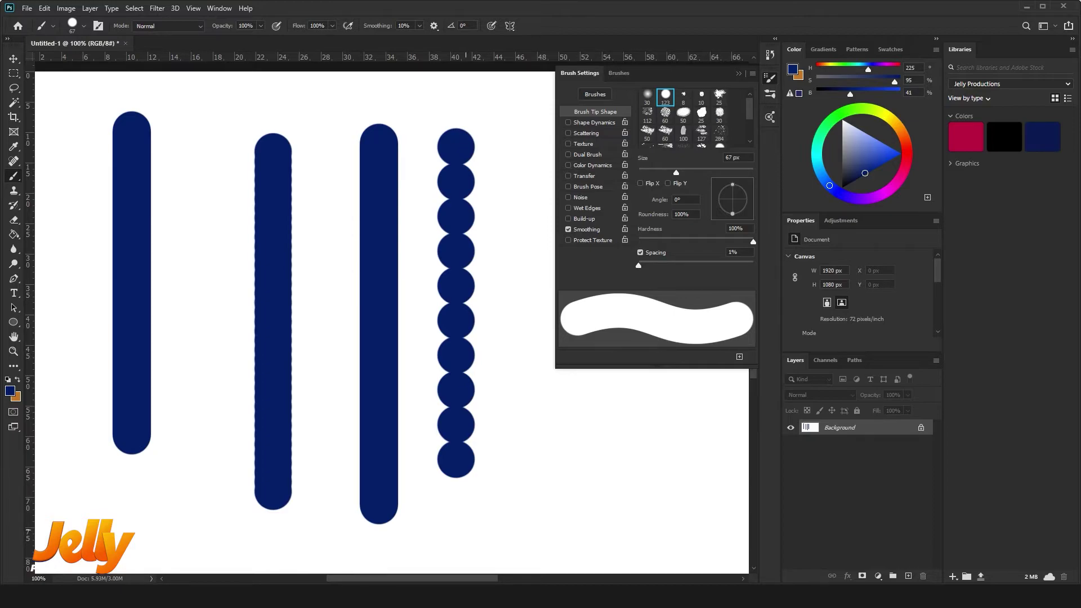
pyautogui.click(465, 530)
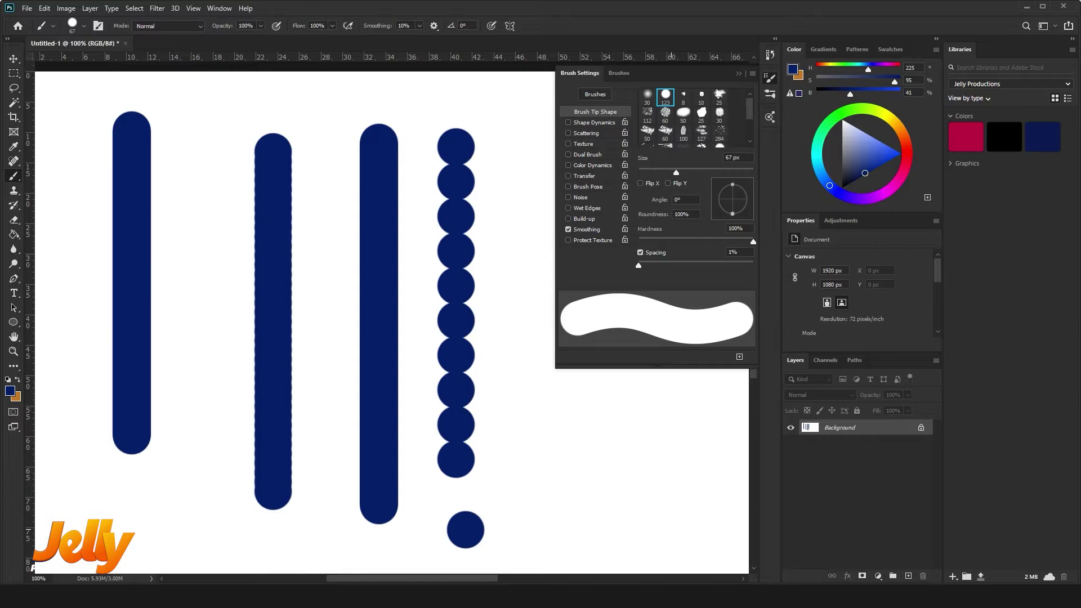
pyautogui.keyDown('shift'); pyautogui.click(672, 530); pyautogui.keyUp('shift')
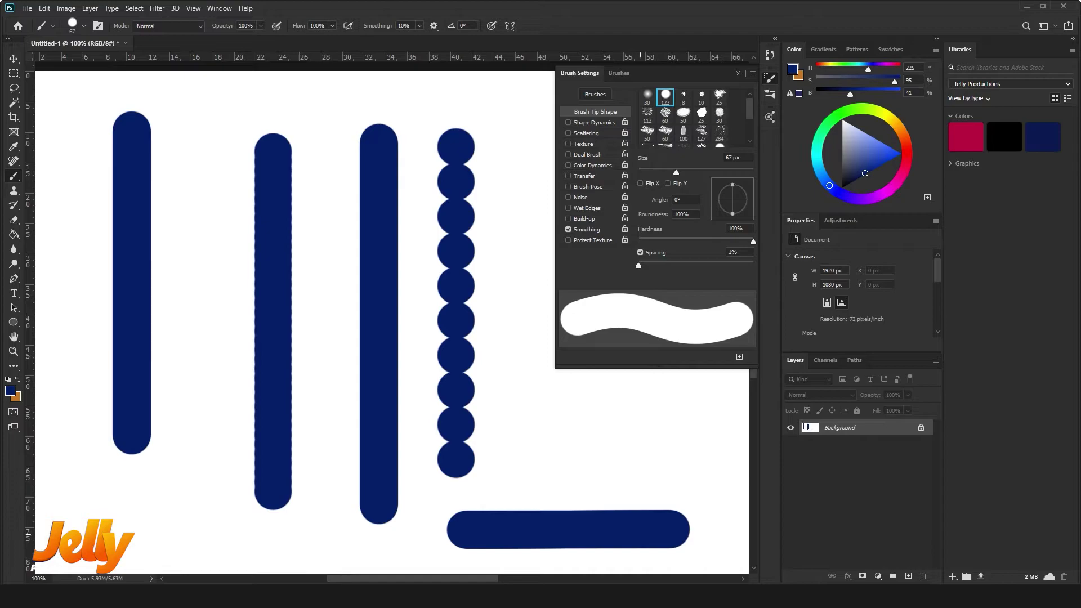
# Make white the foreground colour and fill the whole Background layer with it at 100% opacity in Normal mode, returning to the Brush tool
pyautogui.press('d')
pyautogui.press('x')
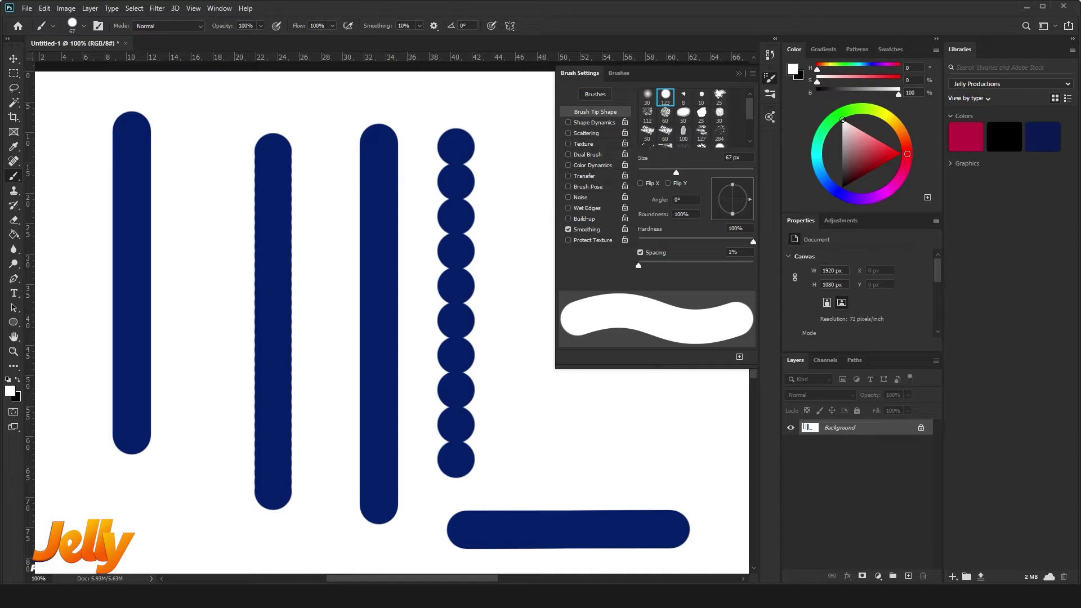
pyautogui.click(44, 8)
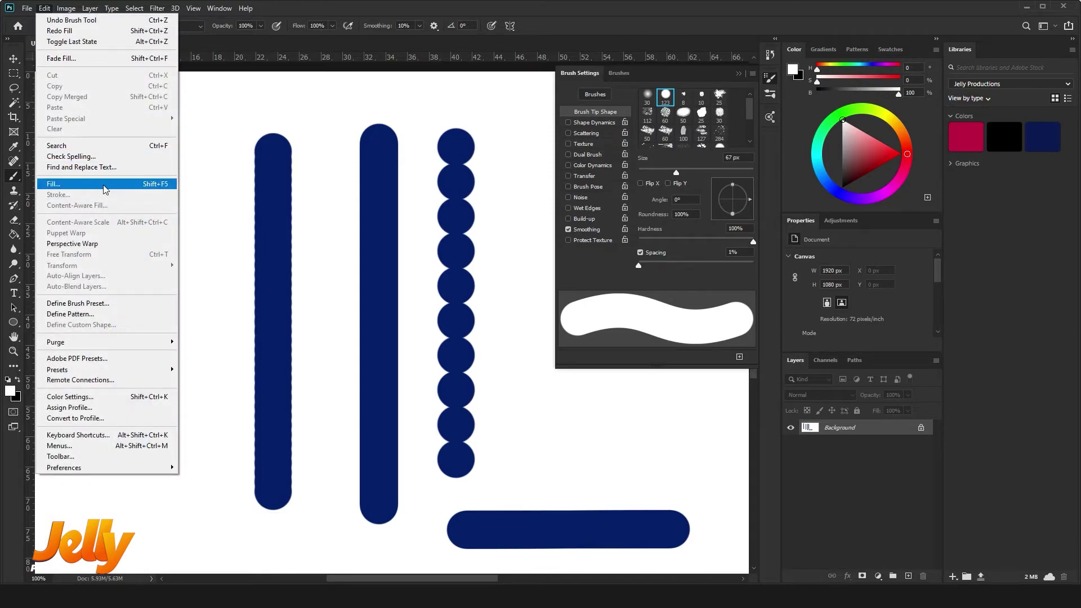
pyautogui.click(160, 189)
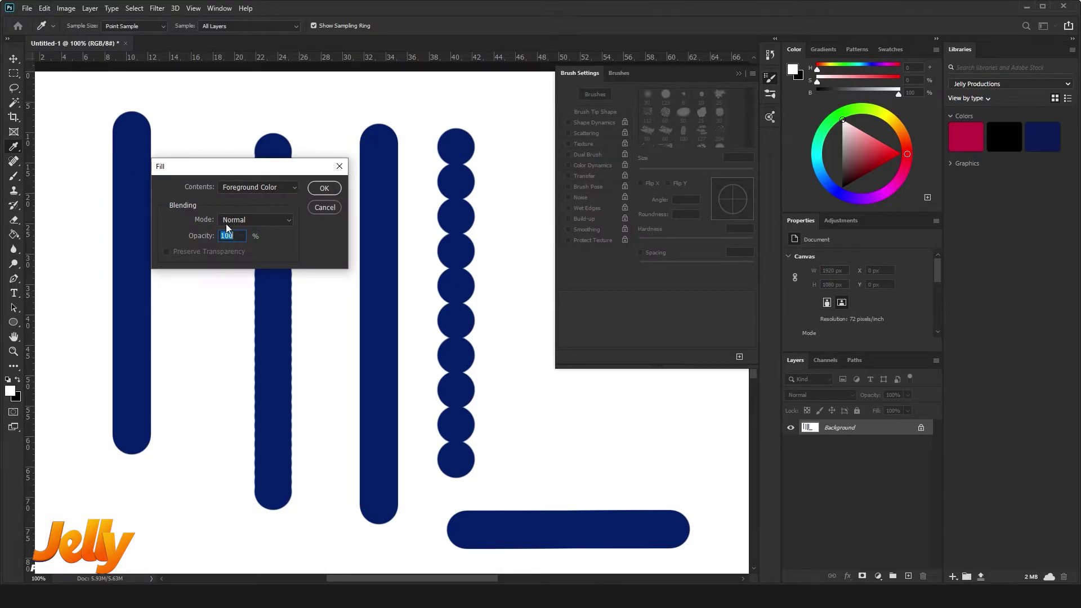
pyautogui.click(325, 189)
pyautogui.press('b')
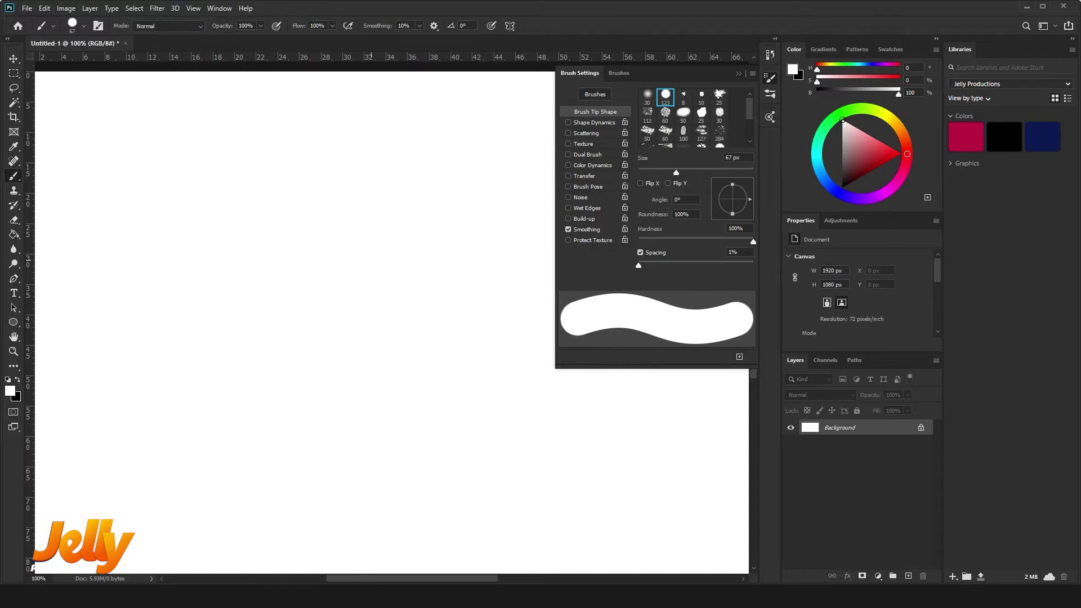
# Set the foreground colour to dark blue (H 227, S 100, B 38)
pyautogui.click(827, 186)
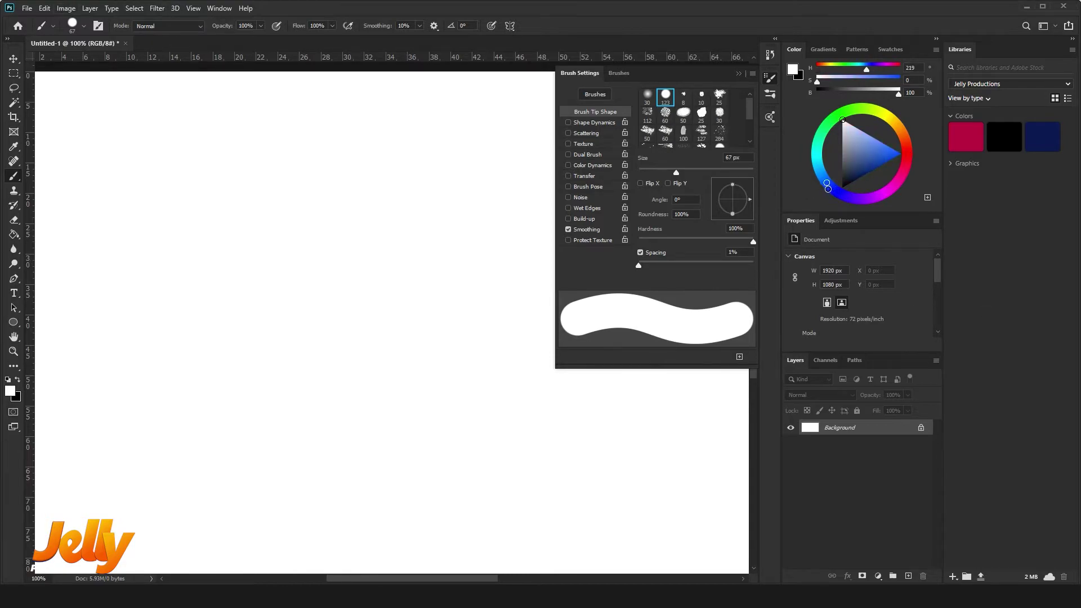
pyautogui.moveTo(864, 169); pyautogui.dragTo(873, 183)
pyautogui.click(831, 187)
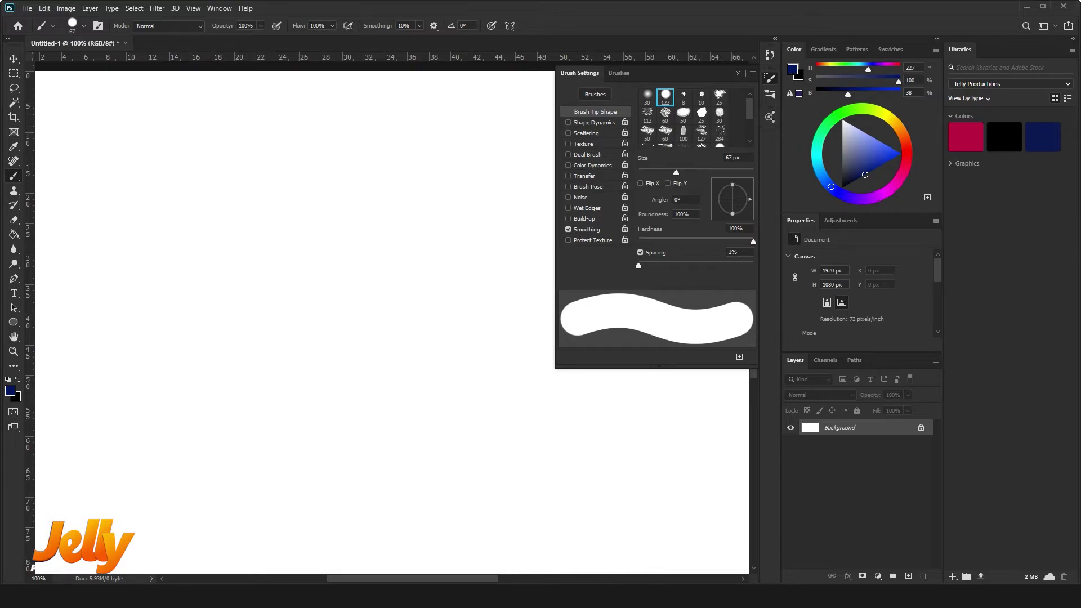
# Try a brush opacity of 78% and settle on 45%
pyautogui.press('5')
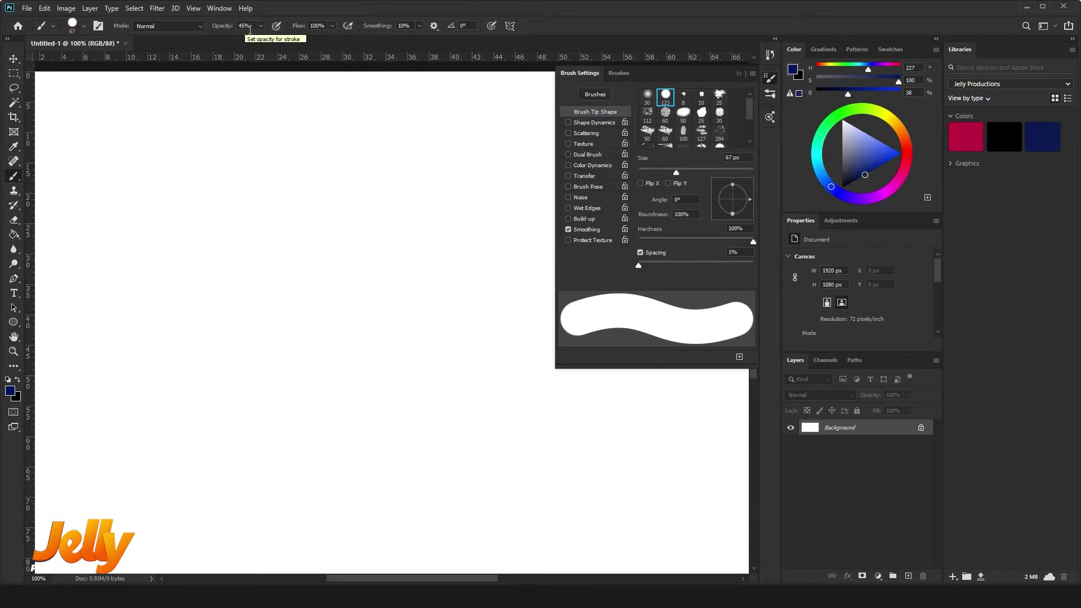
pyautogui.press('7')
pyautogui.press('8')
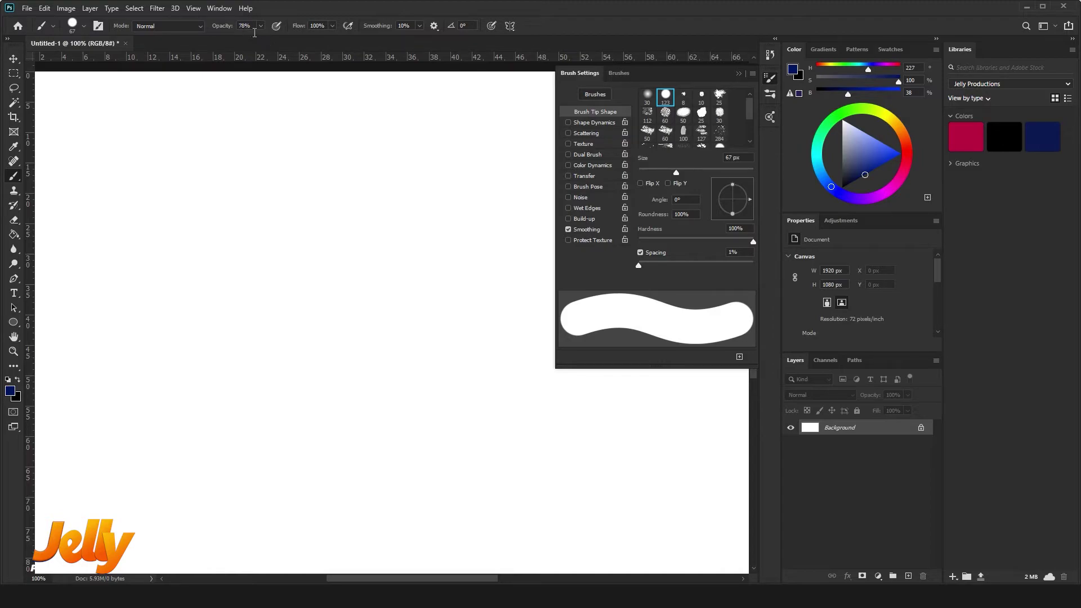
pyautogui.press('5')
# Paint a wavy stroke and six more strokes crossing over it in the canvas's upper-left area to build up overlapping translucent colour
pyautogui.moveTo(109, 125)
pyautogui.mouseDown()
pyautogui.moveTo(99, 165)
pyautogui.moveTo(139, 193)
pyautogui.moveTo(90, 218)
pyautogui.moveTo(111, 257)
pyautogui.mouseUp()
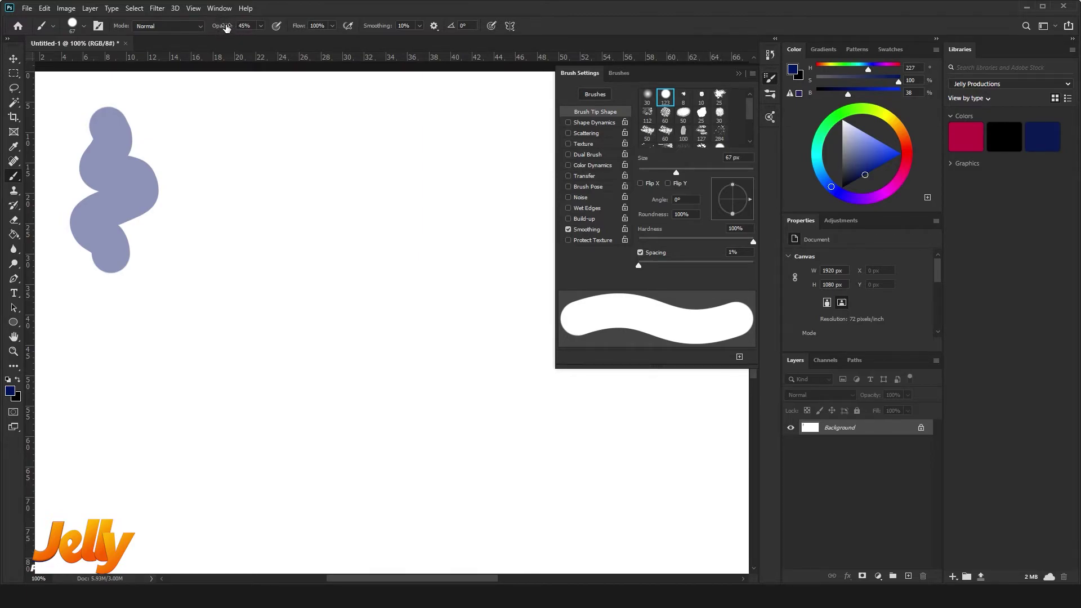
pyautogui.moveTo(181, 149)
pyautogui.mouseDown()
pyautogui.moveTo(112, 162)
pyautogui.moveTo(89, 189)
pyautogui.moveTo(91, 227)
pyautogui.moveTo(127, 304)
pyautogui.mouseUp()
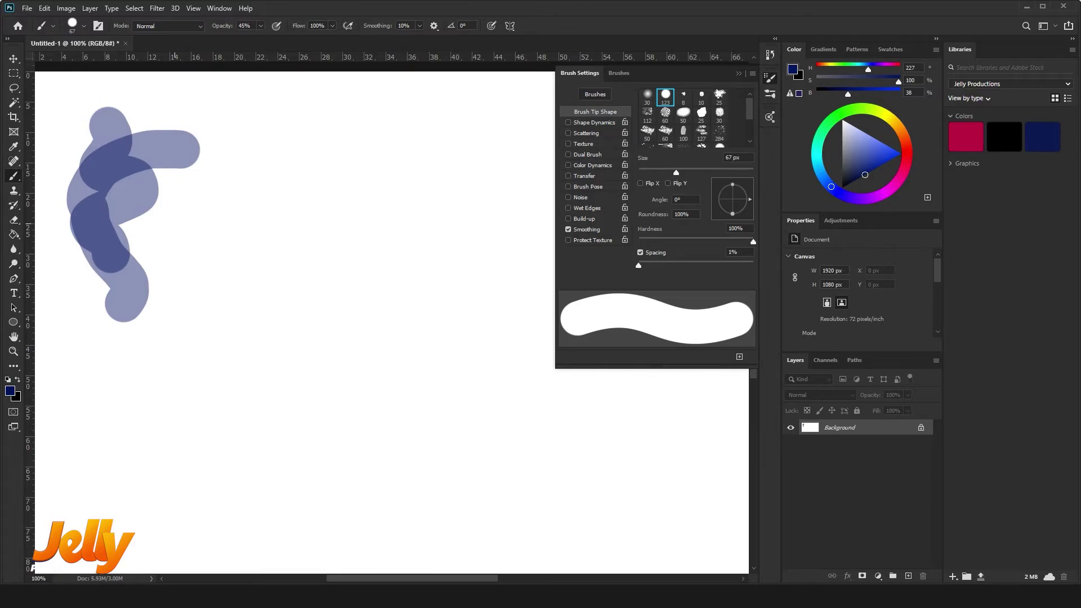
pyautogui.moveTo(187, 230); pyautogui.dragTo(63, 141)
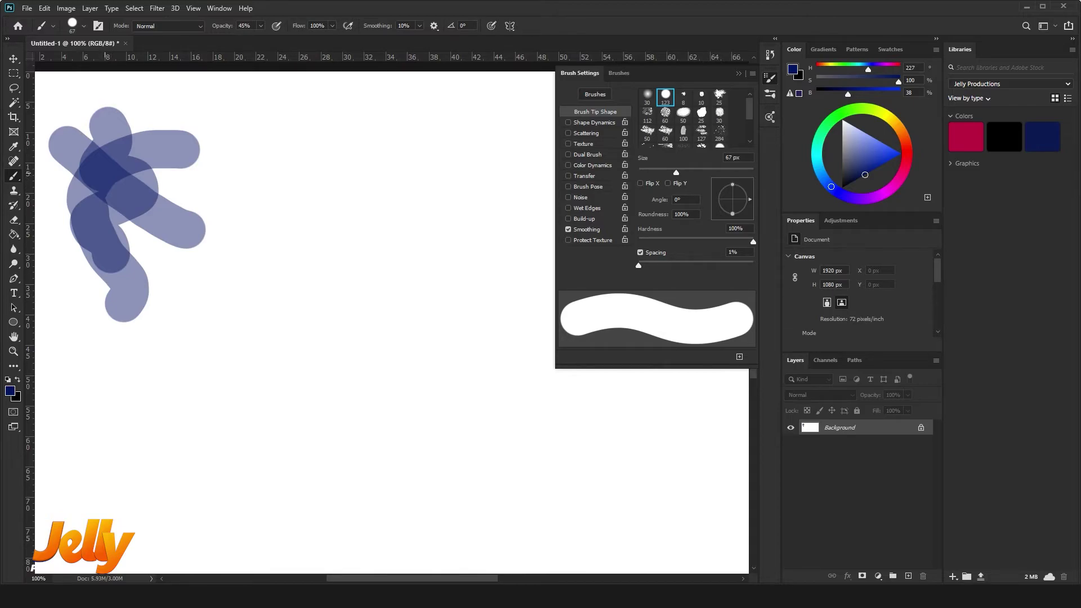
pyautogui.moveTo(233, 176); pyautogui.dragTo(58, 205)
pyautogui.moveTo(59, 148); pyautogui.dragTo(163, 222)
pyautogui.moveTo(157, 106); pyautogui.dragTo(78, 248)
pyautogui.moveTo(82, 109); pyautogui.dragTo(153, 243)
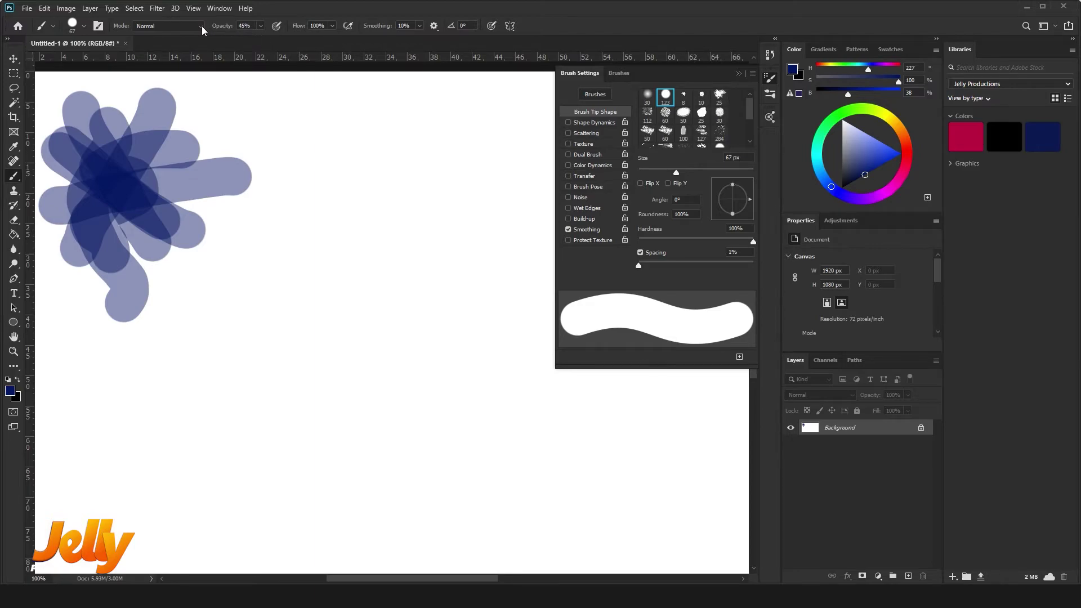
# Set the brush opacity to 100% and paint a straight vertical stroke beside the cluster of overlapping strokes
pyautogui.press('0')
pyautogui.moveTo(304, 115); pyautogui.dragTo(304, 305)
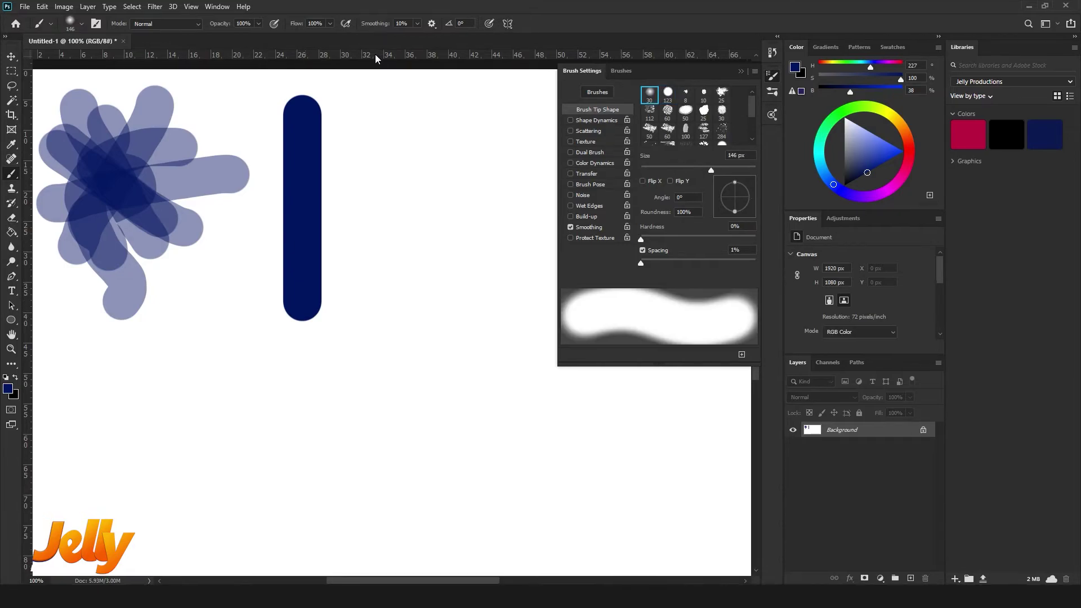
# Set the brush flow to 2% and paint two soft 146 px vertical strokes beside the solid blue one
pyautogui.click(330, 23)
pyautogui.click(317, 24)
pyautogui.write('2')
pyautogui.click(82, 25)
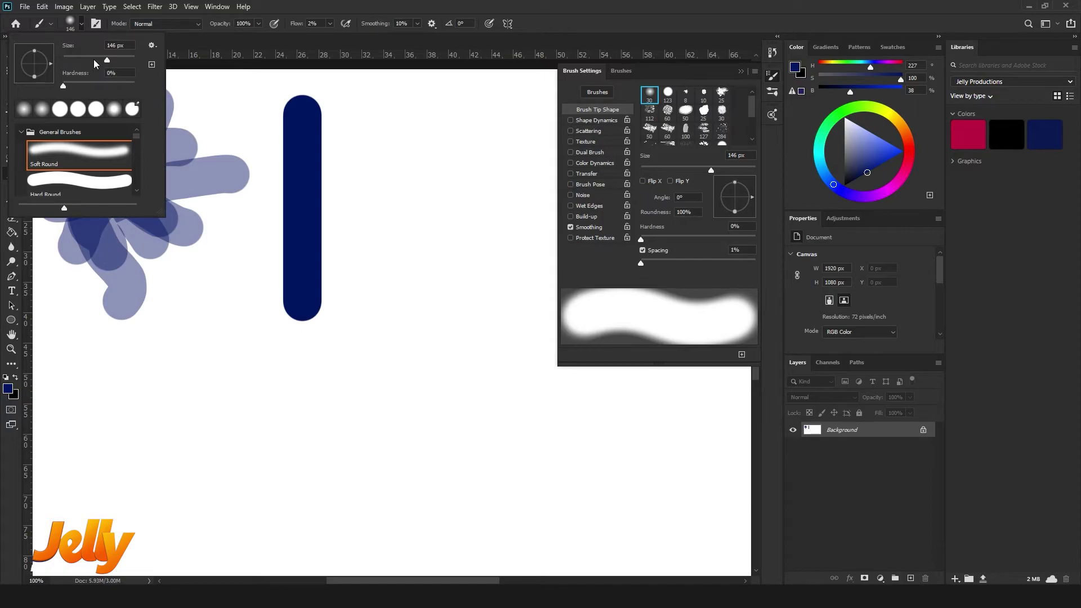
pyautogui.press('Return')
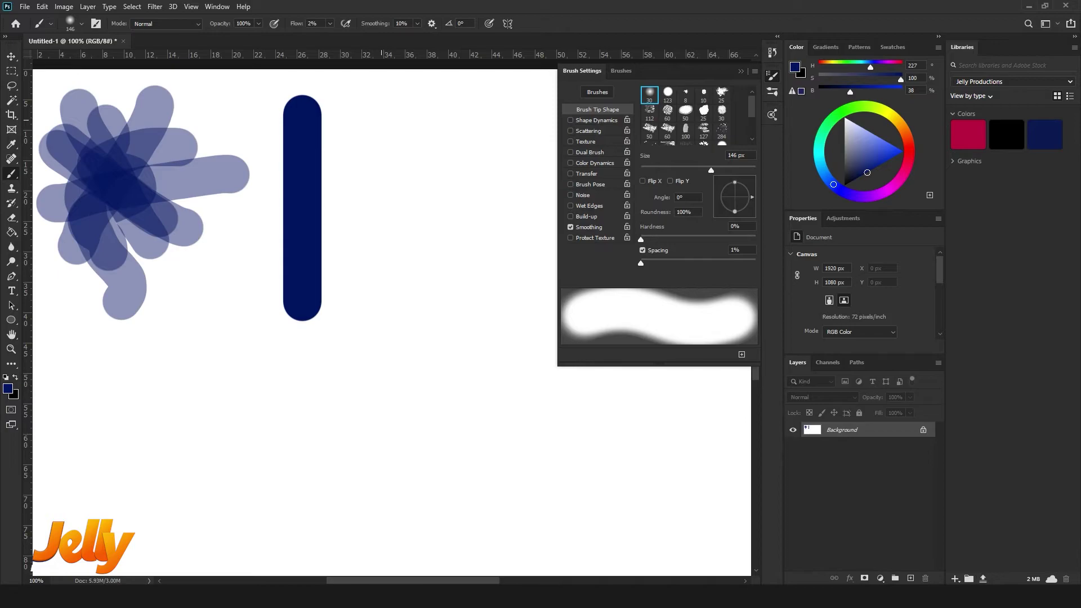
pyautogui.moveTo(376, 124); pyautogui.dragTo(378, 542)
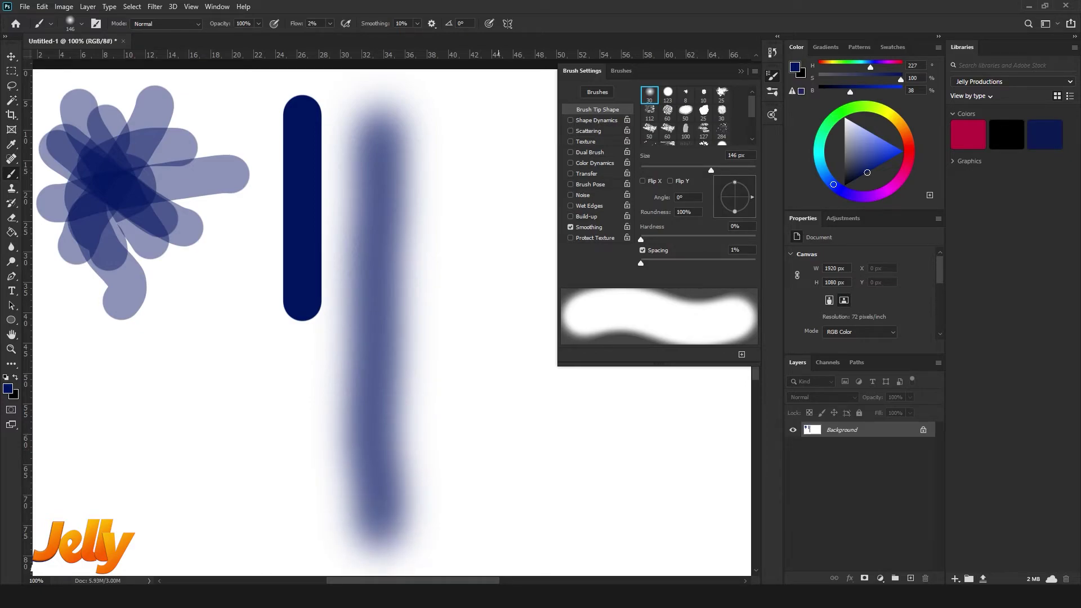
pyautogui.moveTo(493, 141); pyautogui.dragTo(485, 420)
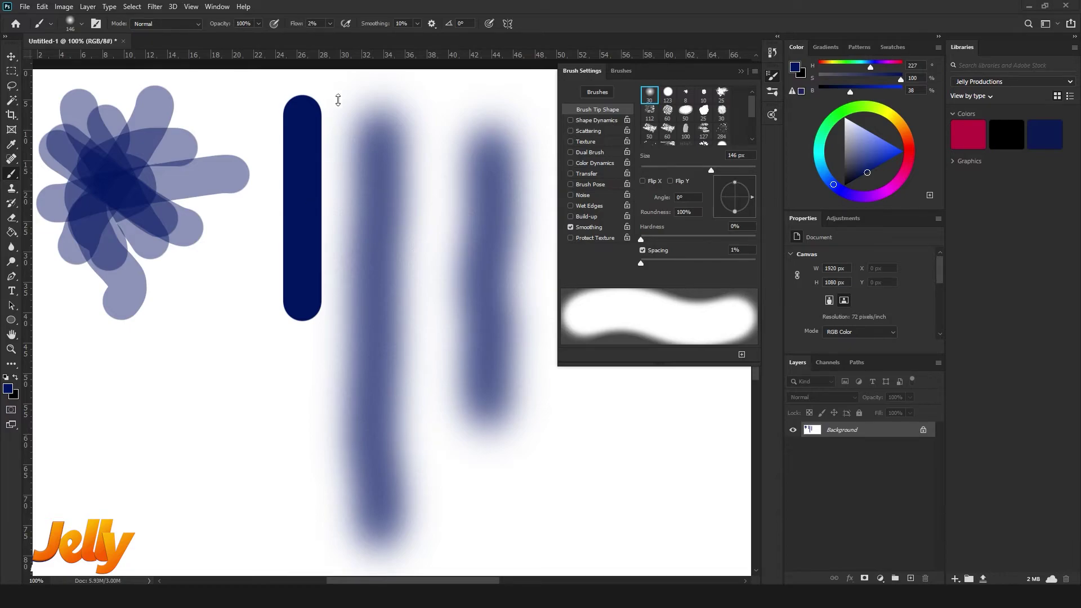
# With flow at 100% and the brush reduced to 35 px, paint a winding stroke in the canvas's lower-left area
pyautogui.click(331, 23)
pyautogui.click(450, 30)
pyautogui.press('[')
pyautogui.press('[')
pyautogui.press('[')
pyautogui.press('[')
pyautogui.press('[')
pyautogui.press('[')
pyautogui.press('[')
pyautogui.press('[')
pyautogui.press('[')
pyautogui.press('[')
pyautogui.press('[')
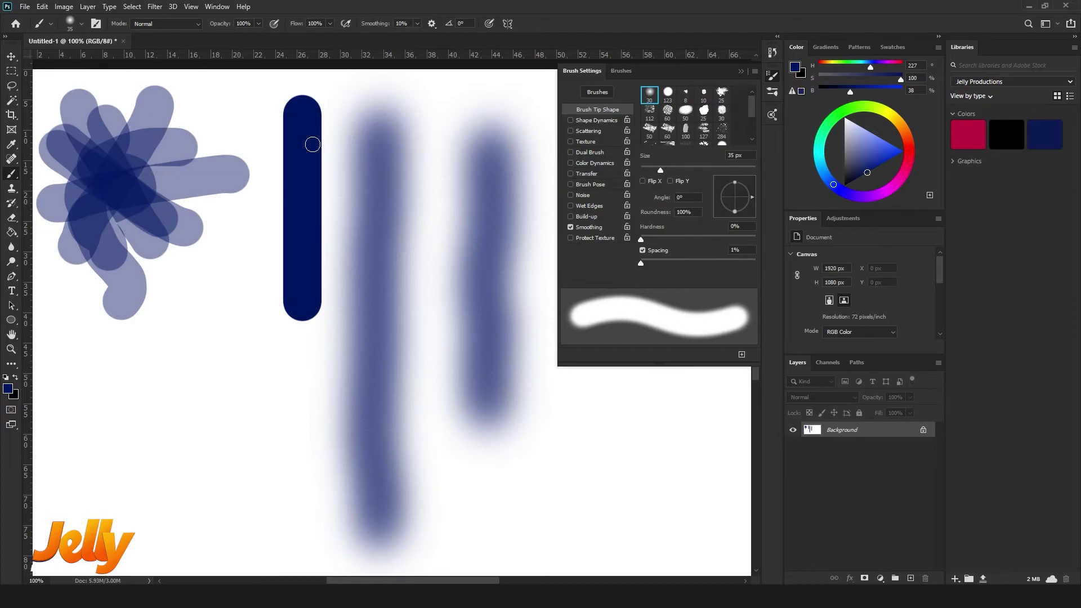
pyautogui.click(62, 337)
pyautogui.moveTo(70, 344)
pyautogui.mouseDown()
pyautogui.moveTo(90, 456)
pyautogui.moveTo(146, 514)
pyautogui.moveTo(117, 534)
pyautogui.moveTo(88, 525)
pyautogui.moveTo(206, 572)
pyautogui.moveTo(225, 541)
pyautogui.moveTo(129, 411)
pyautogui.moveTo(129, 374)
pyautogui.mouseUp()
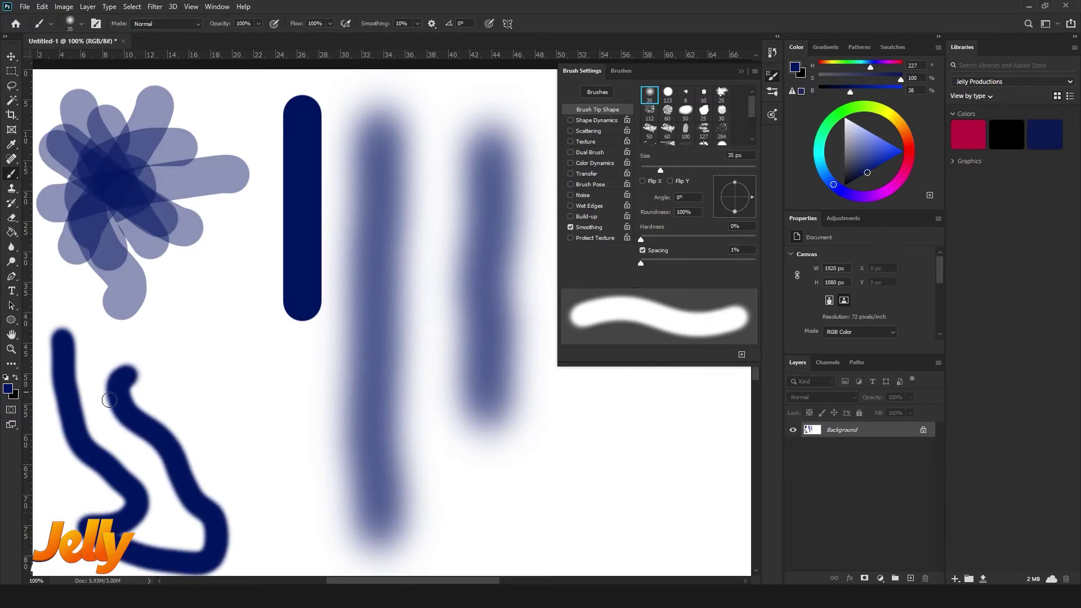
# Set the stroke smoothing to 90% and paint two long curving strokes across the existing vertical strokes
pyautogui.click(417, 24)
pyautogui.moveTo(458, 38); pyautogui.dragTo(460, 38)
pyautogui.click(214, 281)
pyautogui.moveTo(212, 303)
pyautogui.mouseDown()
pyautogui.moveTo(208, 351)
pyautogui.moveTo(271, 385)
pyautogui.moveTo(286, 413)
pyautogui.moveTo(248, 460)
pyautogui.moveTo(266, 500)
pyautogui.moveTo(315, 517)
pyautogui.moveTo(380, 389)
pyautogui.moveTo(416, 421)
pyautogui.moveTo(429, 491)
pyautogui.moveTo(486, 554)
pyautogui.moveTo(585, 555)
pyautogui.moveTo(623, 505)
pyautogui.moveTo(617, 454)
pyautogui.moveTo(573, 438)
pyautogui.moveTo(462, 450)
pyautogui.moveTo(423, 391)
pyautogui.moveTo(447, 360)
pyautogui.moveTo(465, 372)
pyautogui.mouseUp()
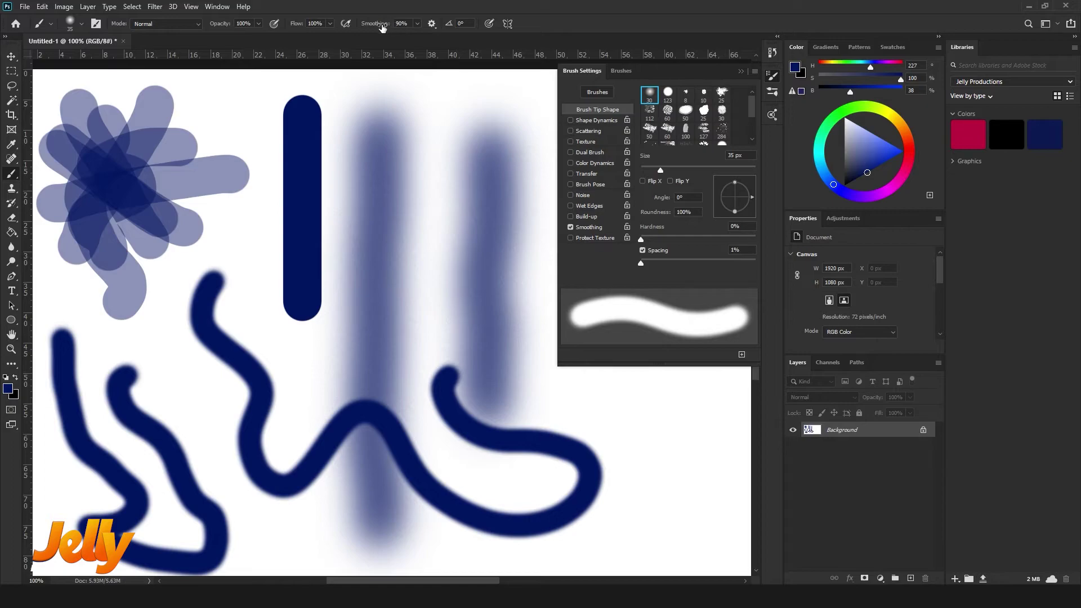
pyautogui.click(418, 24)
pyautogui.click(434, 2)
pyautogui.moveTo(164, 338)
pyautogui.mouseDown()
pyautogui.moveTo(185, 289)
pyautogui.moveTo(210, 263)
pyautogui.moveTo(279, 238)
pyautogui.moveTo(282, 187)
pyautogui.moveTo(242, 130)
pyautogui.moveTo(255, 108)
pyautogui.moveTo(360, 121)
pyautogui.moveTo(425, 176)
pyautogui.moveTo(431, 241)
pyautogui.moveTo(420, 337)
pyautogui.moveTo(461, 361)
pyautogui.moveTo(497, 286)
pyautogui.moveTo(446, 180)
pyautogui.moveTo(450, 203)
pyautogui.mouseUp()
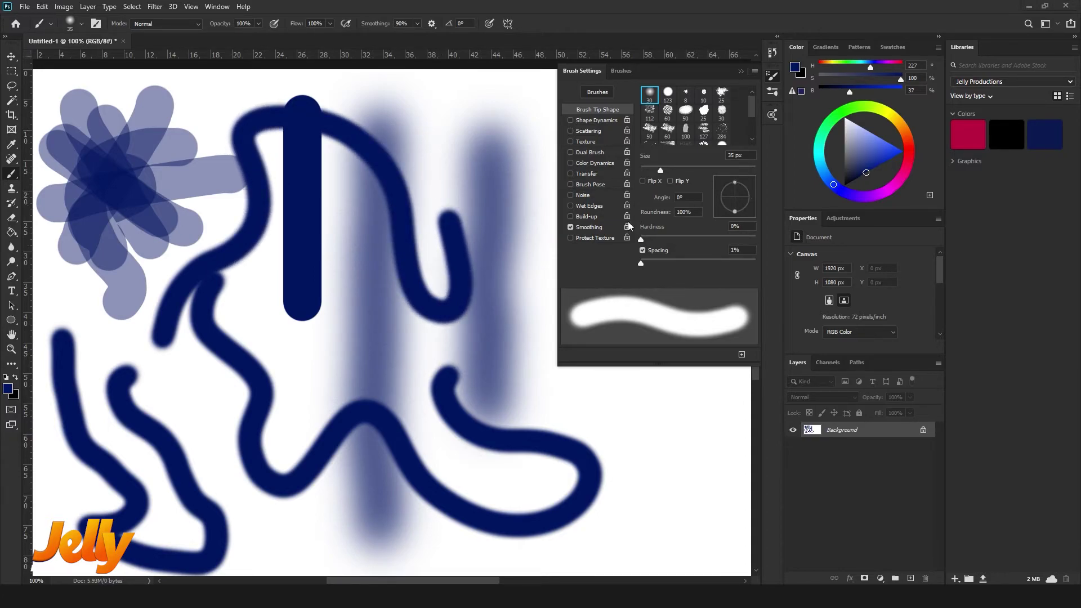
# Enable Pulled String Mode for smoothing and paint crossing strokes in the empty right part of the canvas
pyautogui.click(432, 23)
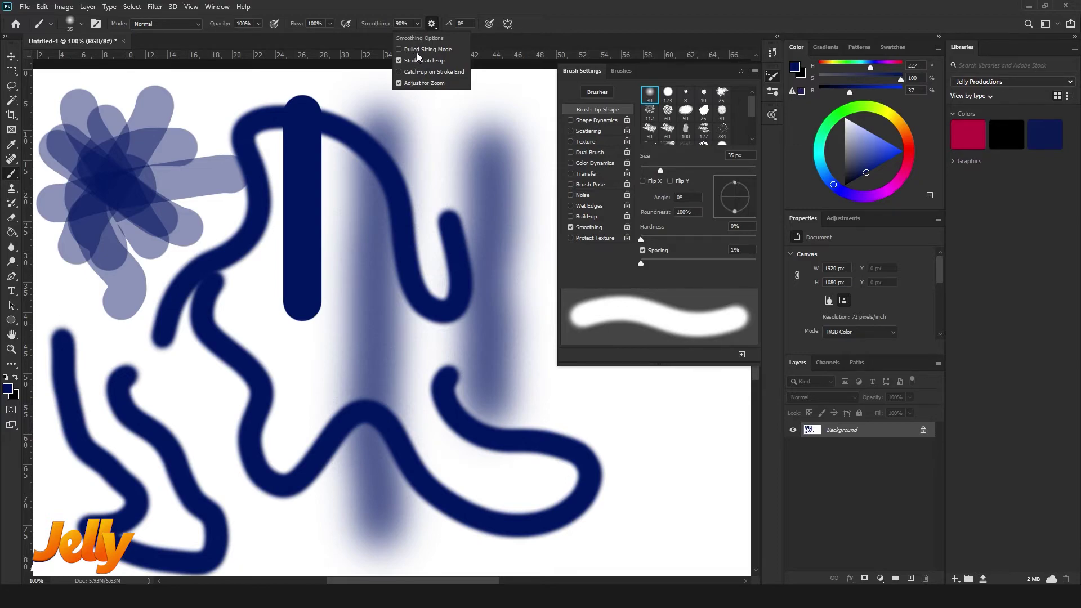
pyautogui.click(399, 50)
pyautogui.moveTo(496, 242)
pyautogui.mouseDown()
pyautogui.moveTo(102, 218)
pyautogui.moveTo(128, 220)
pyautogui.mouseUp()
pyautogui.moveTo(258, 150)
pyautogui.mouseDown()
pyautogui.moveTo(283, 181)
pyautogui.moveTo(263, 157)
pyautogui.moveTo(311, 173)
pyautogui.moveTo(395, 163)
pyautogui.moveTo(399, 143)
pyautogui.moveTo(387, 109)
pyautogui.moveTo(254, 90)
pyautogui.moveTo(329, 155)
pyautogui.moveTo(317, 193)
pyautogui.moveTo(359, 153)
pyautogui.moveTo(307, 179)
pyautogui.moveTo(347, 169)
pyautogui.moveTo(311, 189)
pyautogui.moveTo(347, 175)
pyautogui.moveTo(321, 184)
pyautogui.moveTo(354, 166)
pyautogui.moveTo(301, 190)
pyautogui.moveTo(350, 173)
pyautogui.moveTo(311, 194)
pyautogui.moveTo(348, 179)
pyautogui.moveTo(341, 200)
pyautogui.moveTo(242, 222)
pyautogui.moveTo(147, 141)
pyautogui.moveTo(143, 109)
pyautogui.moveTo(132, 153)
pyautogui.moveTo(230, 229)
pyautogui.moveTo(357, 195)
pyautogui.moveTo(345, 174)
pyautogui.moveTo(281, 237)
pyautogui.moveTo(211, 207)
pyautogui.moveTo(357, 203)
pyautogui.moveTo(382, 157)
pyautogui.moveTo(365, 185)
pyautogui.moveTo(286, 240)
pyautogui.moveTo(225, 211)
pyautogui.moveTo(305, 226)
pyautogui.moveTo(356, 200)
pyautogui.moveTo(323, 260)
pyautogui.moveTo(418, 400)
pyautogui.moveTo(389, 465)
pyautogui.moveTo(481, 492)
pyautogui.moveTo(475, 113)
pyautogui.moveTo(343, 113)
pyautogui.moveTo(302, 215)
pyautogui.moveTo(222, 251)
pyautogui.moveTo(169, 321)
pyautogui.moveTo(213, 415)
pyautogui.moveTo(426, 419)
pyautogui.moveTo(502, 261)
pyautogui.moveTo(581, 173)
pyautogui.moveTo(514, 423)
pyautogui.moveTo(560, 495)
pyautogui.mouseUp()
pyautogui.click(265, 157)
pyautogui.click(431, 23)
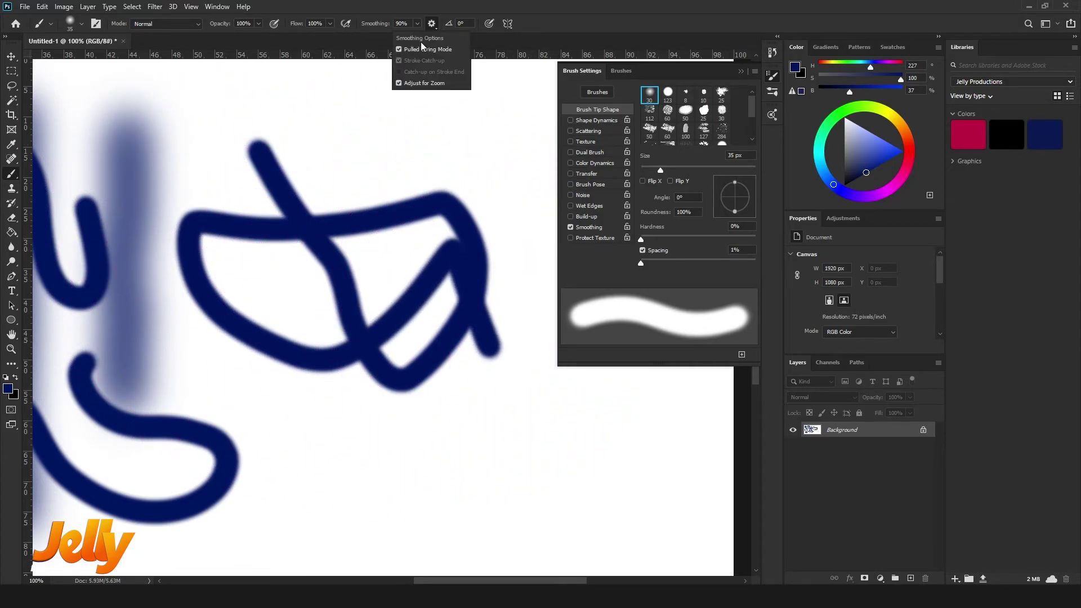
pyautogui.click(517, 3)
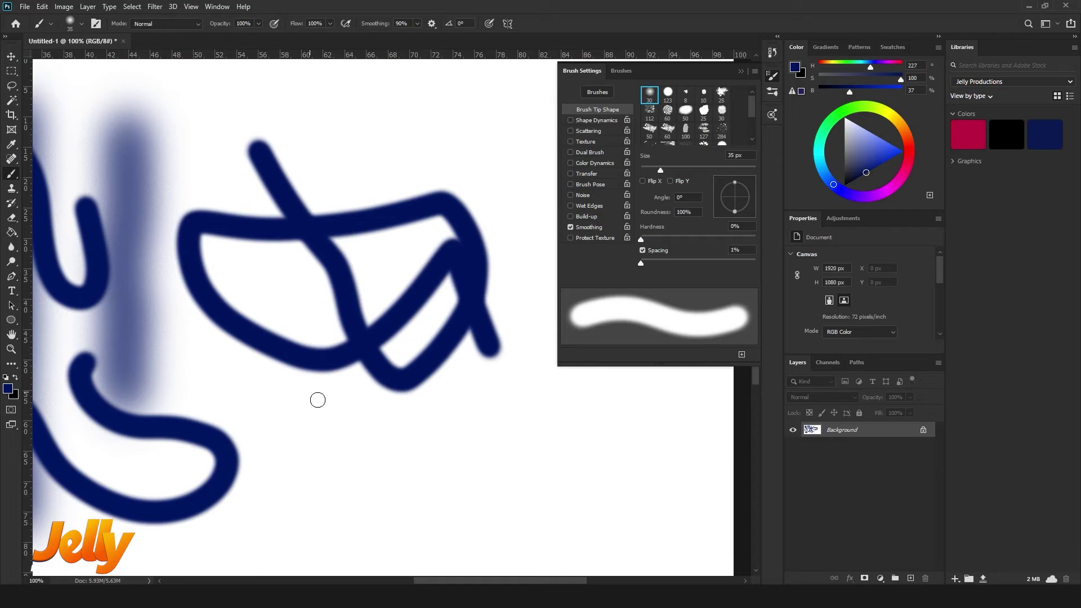
pyautogui.click(432, 25)
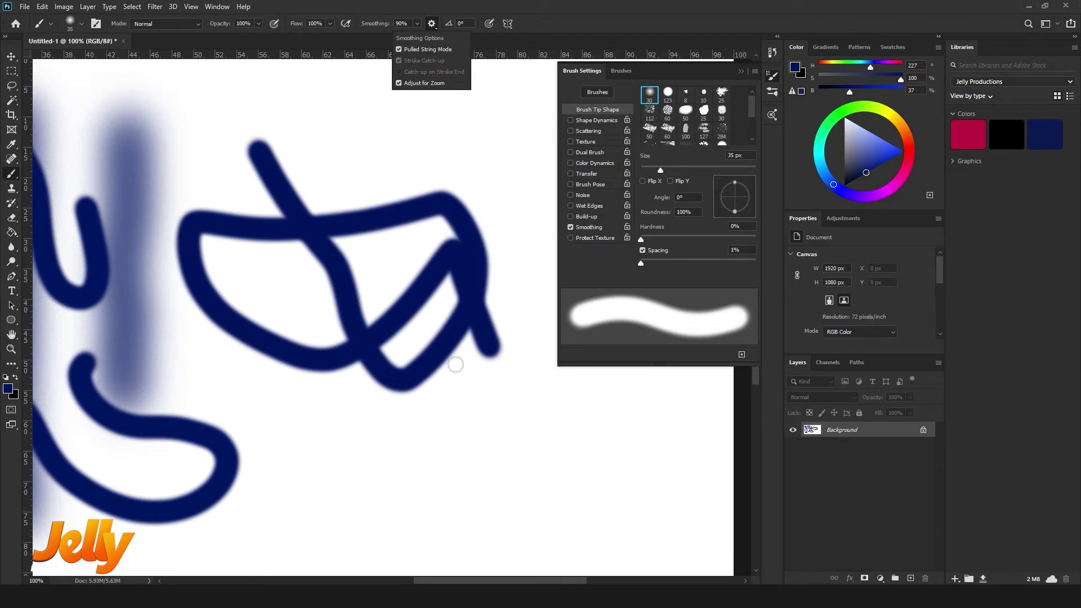
pyautogui.click(736, 323)
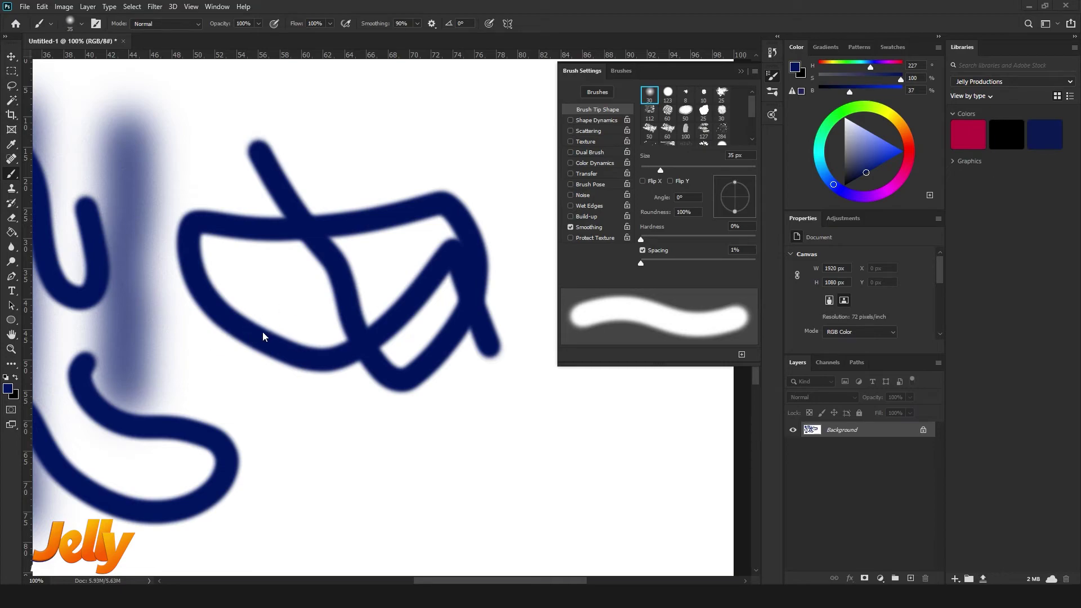
# Make white the foreground colour and fill the Background layer with it in Normal mode at 100% opacity
pyautogui.click(6, 379)
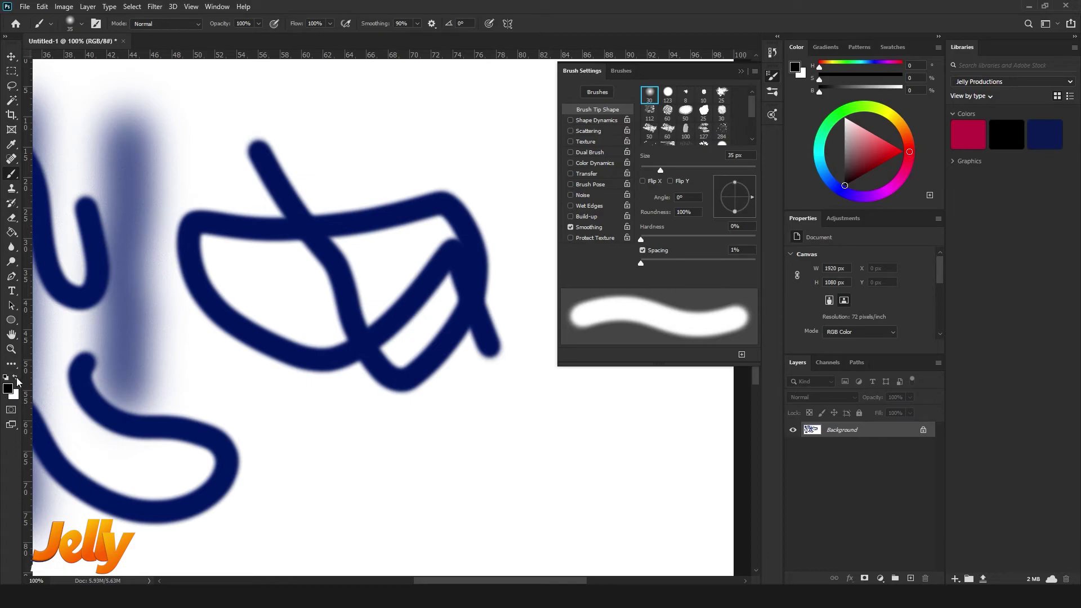
pyautogui.click(17, 380)
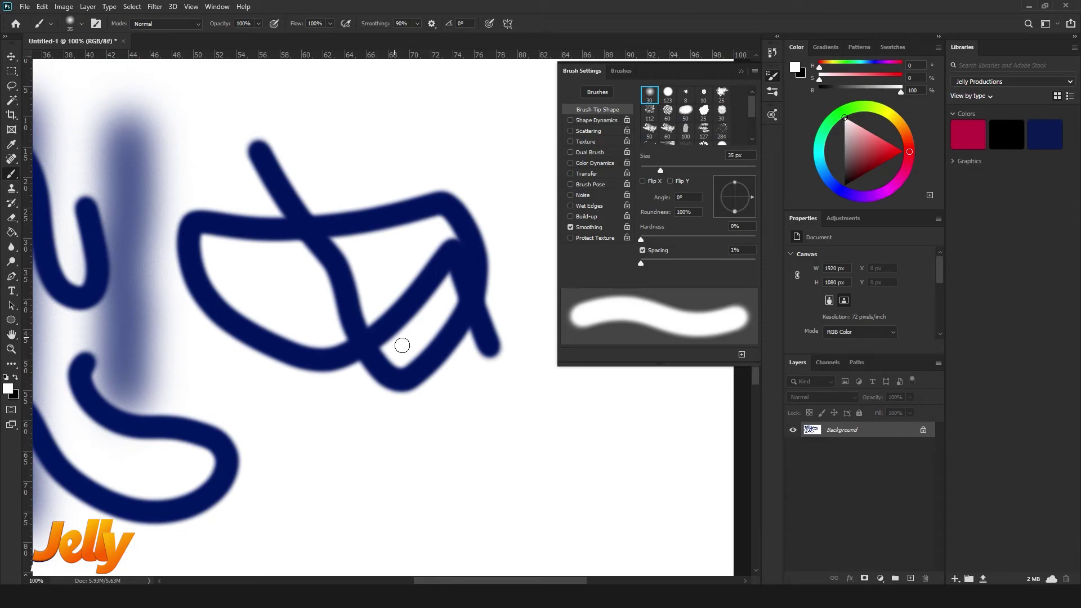
pyautogui.hotkey('shift', 'F5')
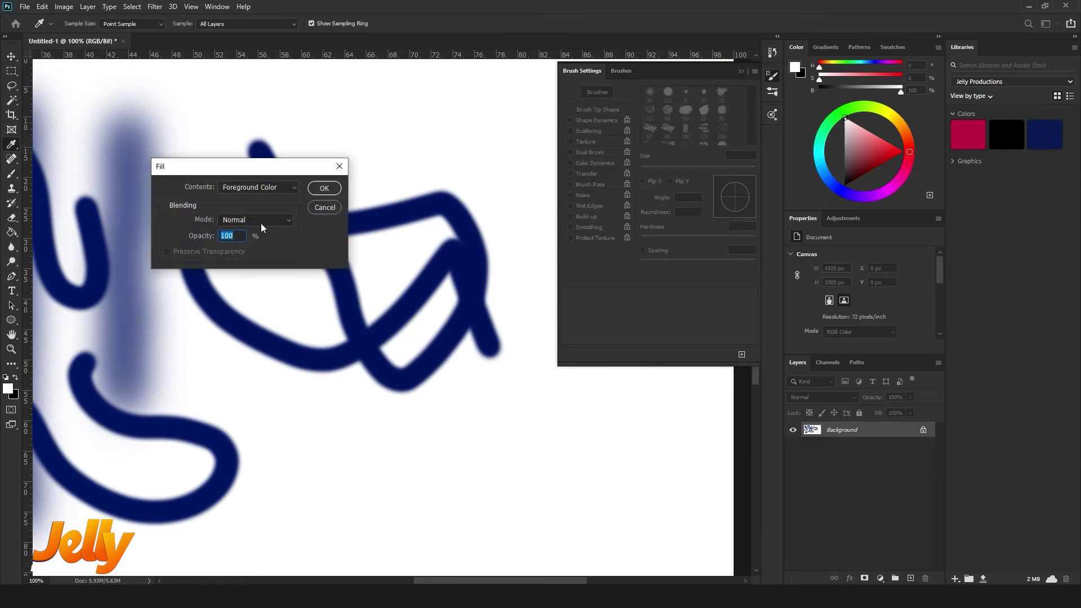
pyautogui.click(333, 188)
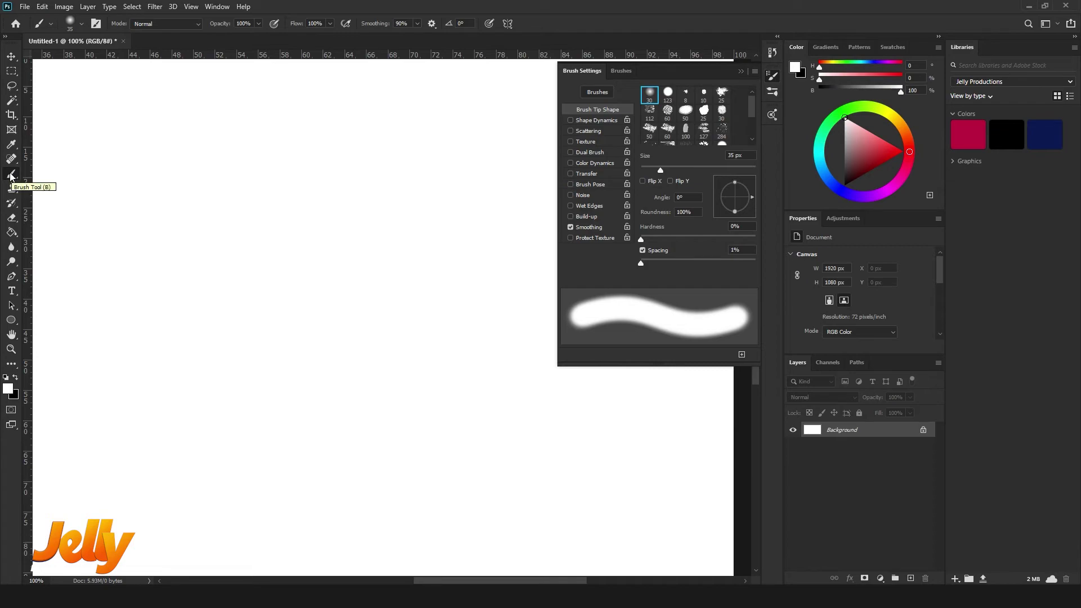
# Set the brush to 80 px size, 50% opacity and Multiply blending mode
pyautogui.moveTo(661, 170); pyautogui.dragTo(683, 172)
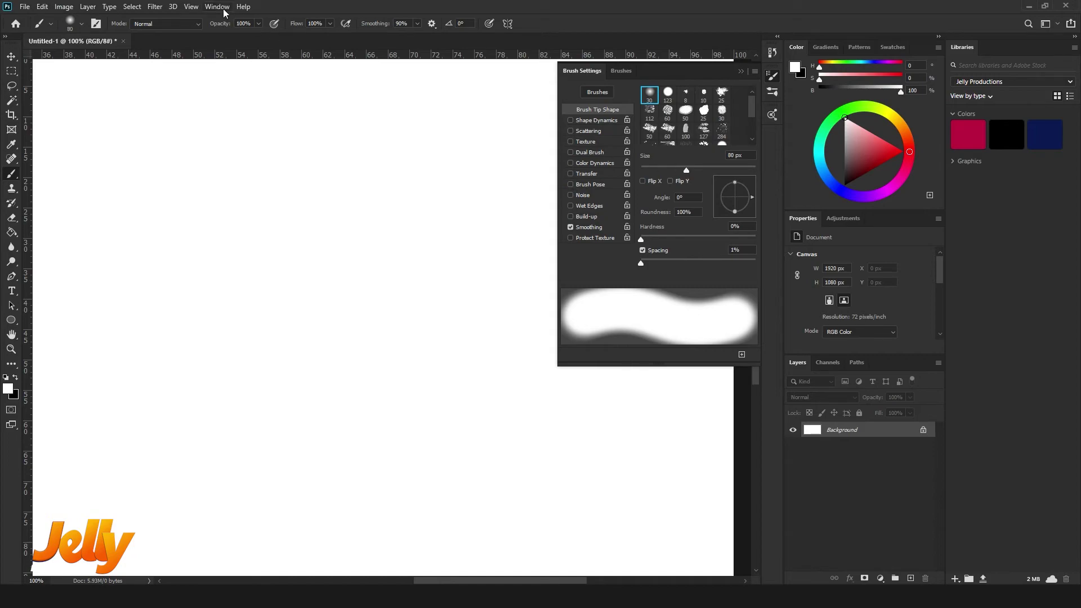
pyautogui.click(250, 25)
pyautogui.write('50')
pyautogui.click(179, 27)
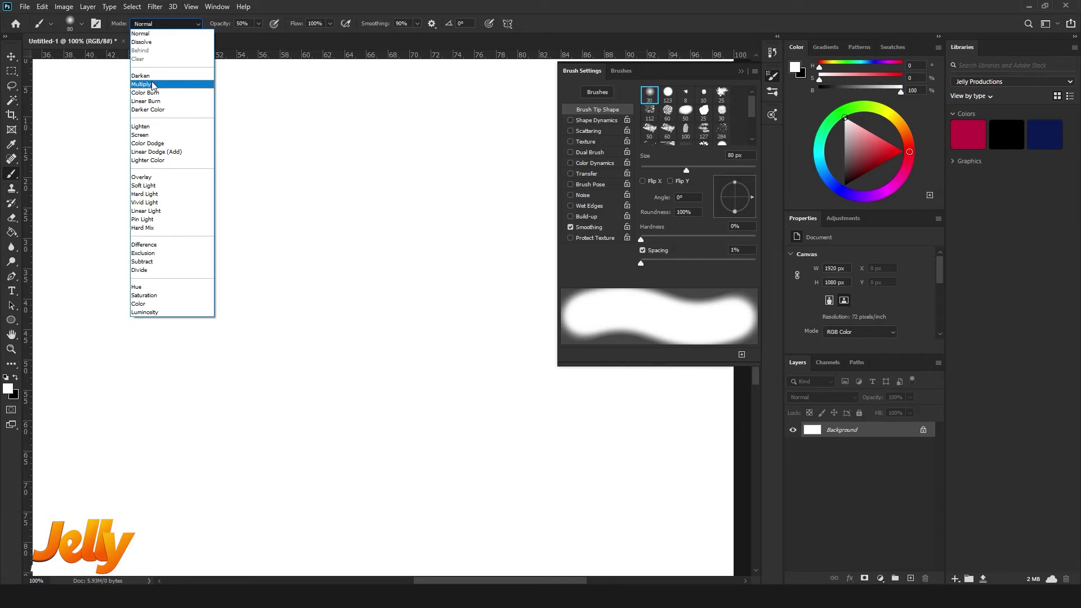
pyautogui.click(152, 85)
pyautogui.click(150, 26)
pyautogui.click(150, 85)
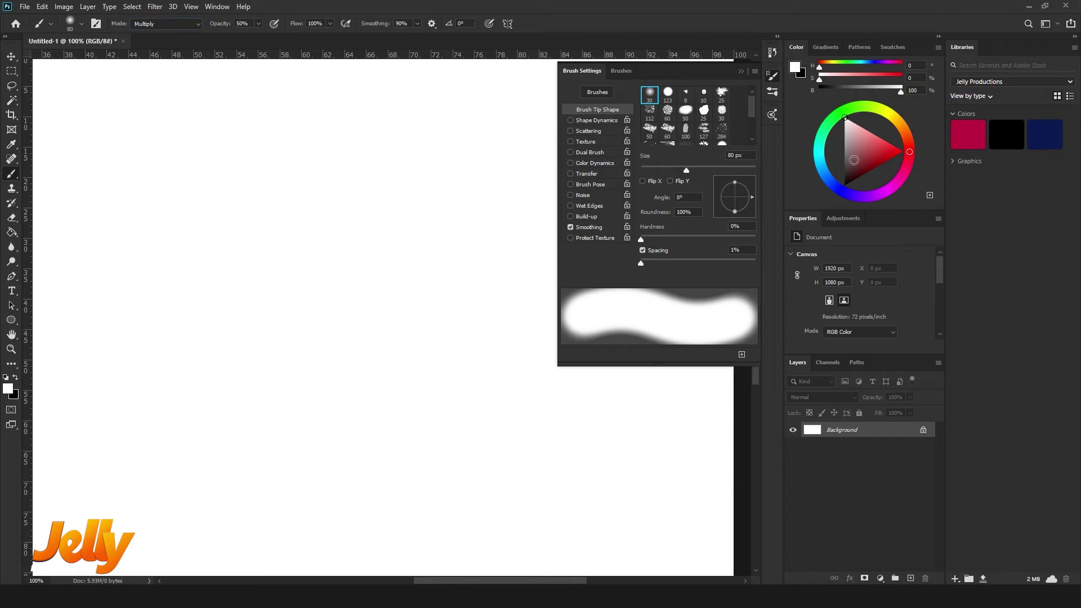
# Set the foreground colour to blue (H 212, S 100, B 61), and paint and undo one test dab
pyautogui.click(826, 176)
pyautogui.click(881, 164)
pyautogui.moveTo(887, 169); pyautogui.dragTo(890, 174)
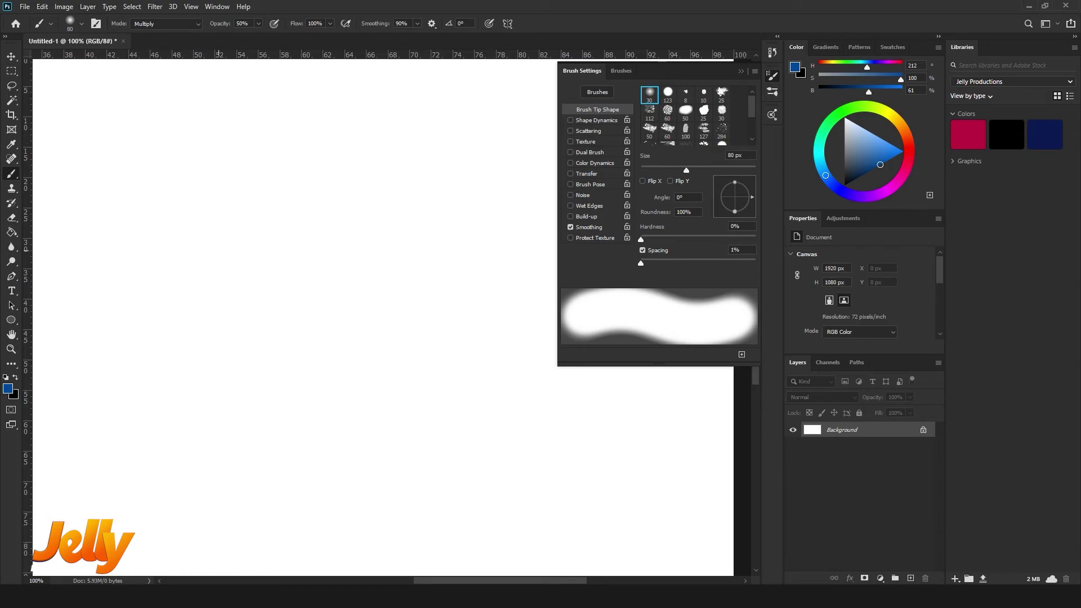
pyautogui.click(118, 179)
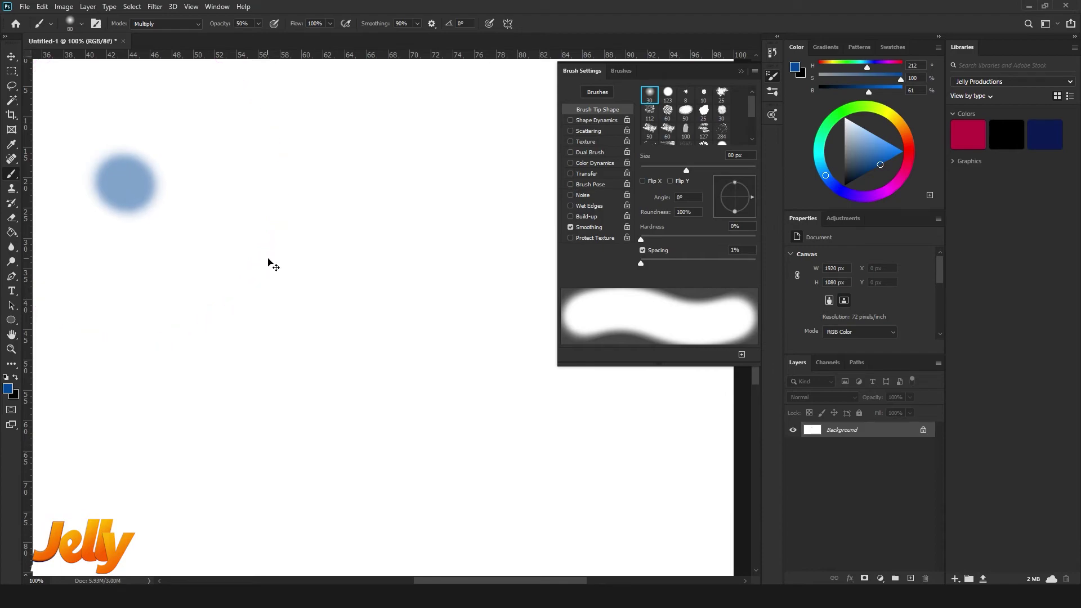
pyautogui.hotkey('ctrl', 'z')
# Set the stroke smoothing to 10% and turn off Pulled String Mode
pyautogui.click(418, 23)
pyautogui.moveTo(417, 38); pyautogui.dragTo(413, 37)
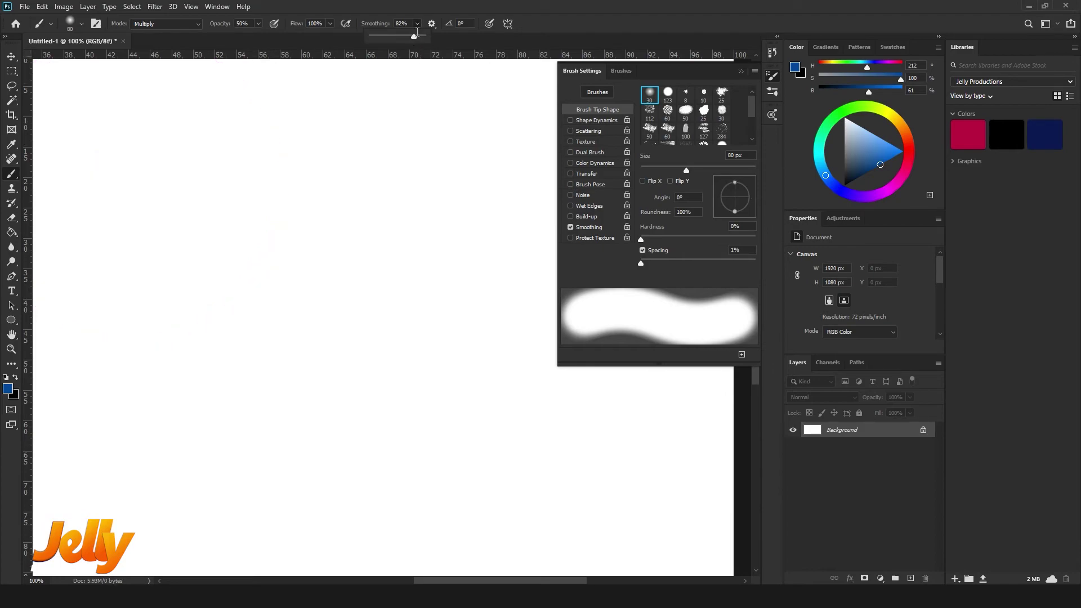
pyautogui.write('10')
pyautogui.press('Return')
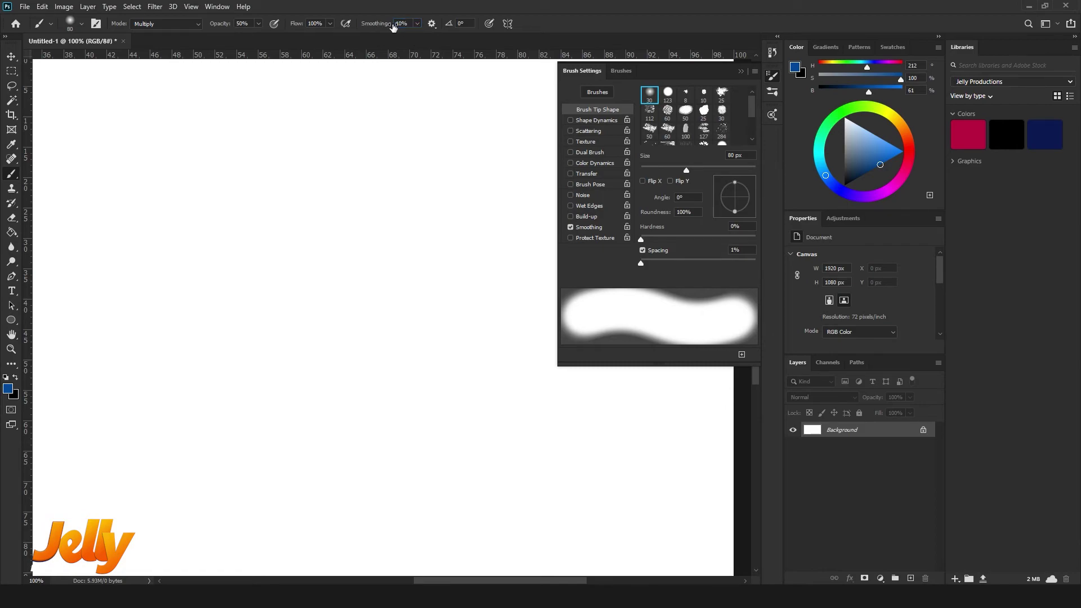
pyautogui.click(432, 24)
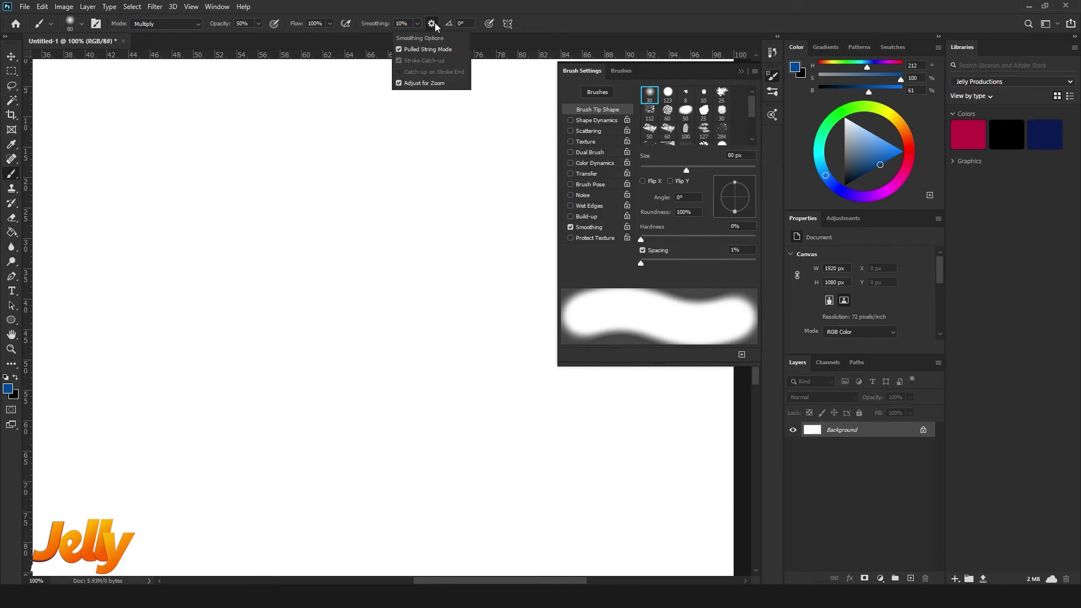
pyautogui.click(412, 50)
# Paint eight straight Multiply strokes crossing at a common centre in the visible canvas's upper-left area
pyautogui.moveTo(279, 169); pyautogui.dragTo(84, 330)
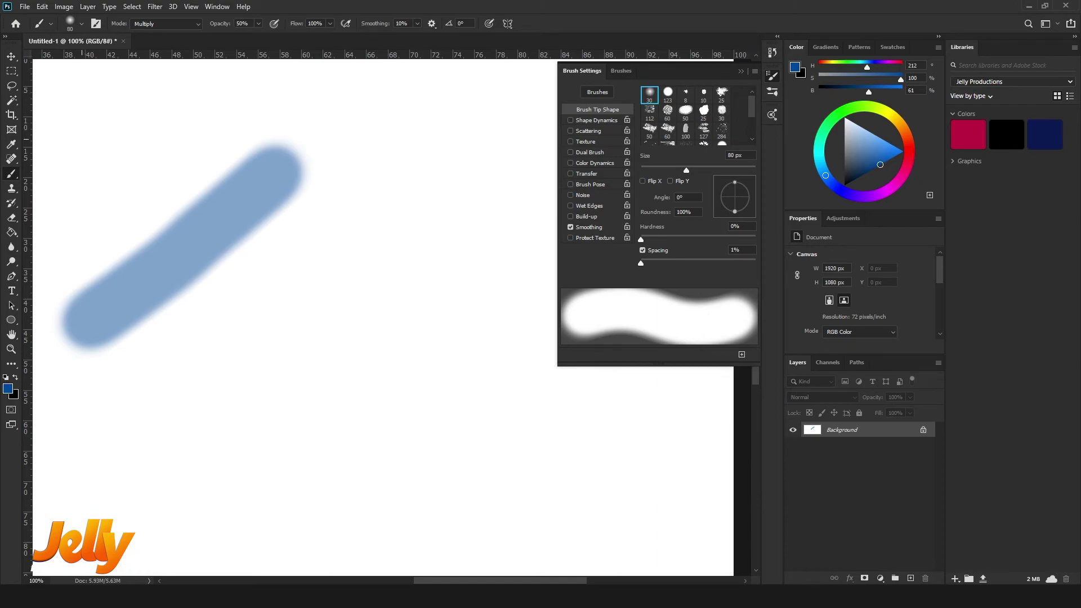
pyautogui.moveTo(79, 132); pyautogui.dragTo(316, 366)
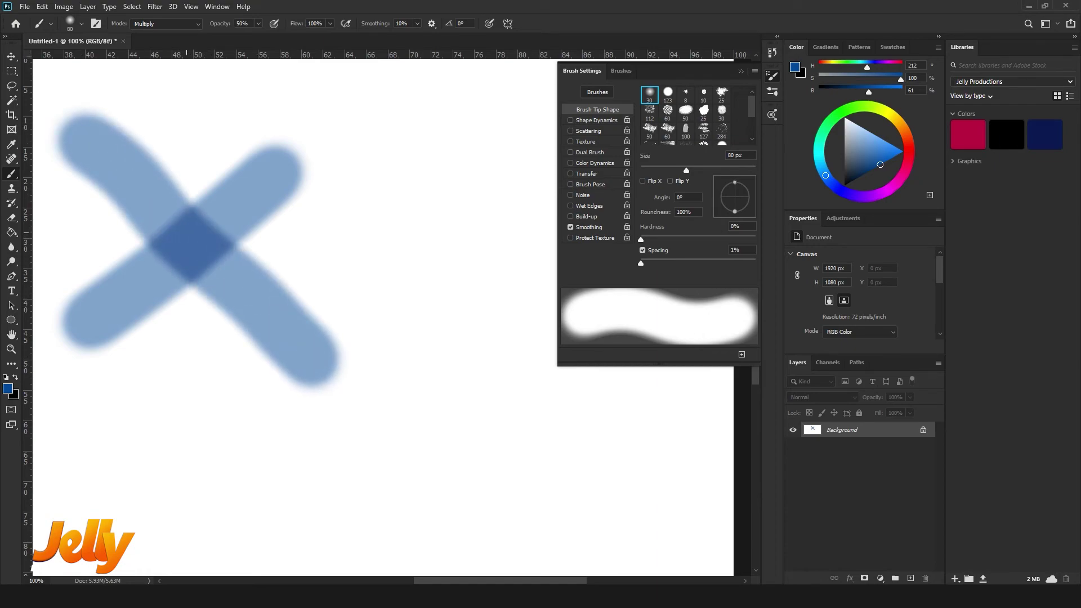
pyautogui.moveTo(201, 107); pyautogui.dragTo(168, 361)
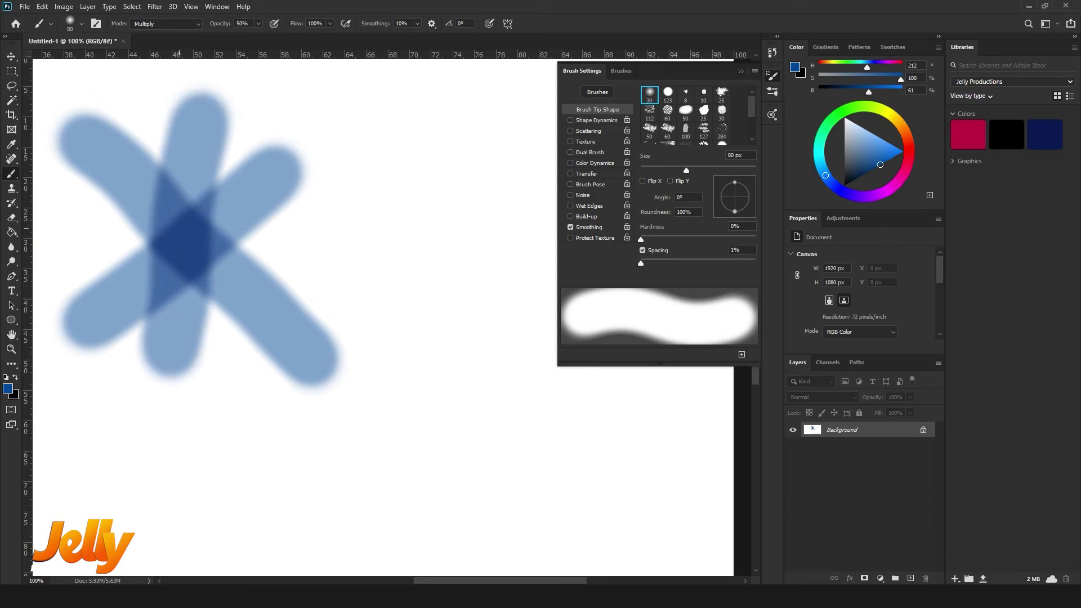
pyautogui.moveTo(67, 217); pyautogui.dragTo(338, 248)
pyautogui.moveTo(133, 99)
pyautogui.mouseDown()
pyautogui.moveTo(152, 242)
pyautogui.moveTo(217, 373)
pyautogui.mouseUp()
pyautogui.moveTo(343, 174); pyautogui.dragTo(42, 316)
pyautogui.moveTo(60, 157); pyautogui.dragTo(307, 346)
pyautogui.moveTo(276, 115); pyautogui.dragTo(53, 349)
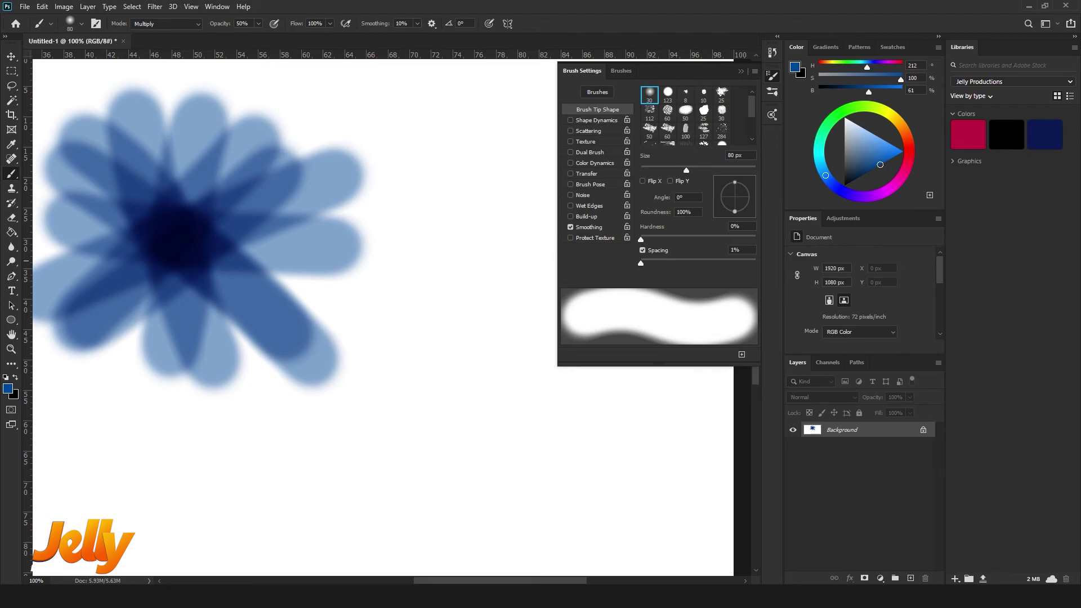
# Switch the brush blending mode to Screen and paint six strokes across the Multiply star shape
pyautogui.click(163, 25)
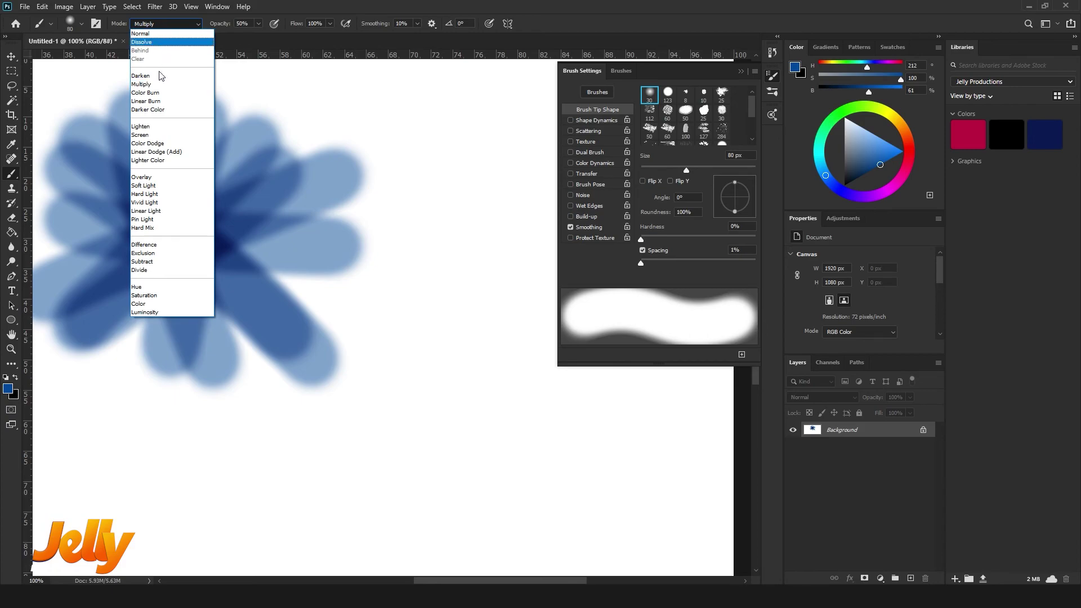
pyautogui.click(142, 136)
pyautogui.moveTo(298, 133); pyautogui.dragTo(94, 343)
pyautogui.moveTo(79, 141)
pyautogui.mouseDown()
pyautogui.moveTo(225, 318)
pyautogui.moveTo(264, 343)
pyautogui.mouseUp()
pyautogui.moveTo(178, 122); pyautogui.dragTo(180, 343)
pyautogui.moveTo(95, 246); pyautogui.dragTo(300, 238)
pyautogui.moveTo(134, 117); pyautogui.dragTo(187, 333)
pyautogui.moveTo(281, 171); pyautogui.dragTo(118, 242)
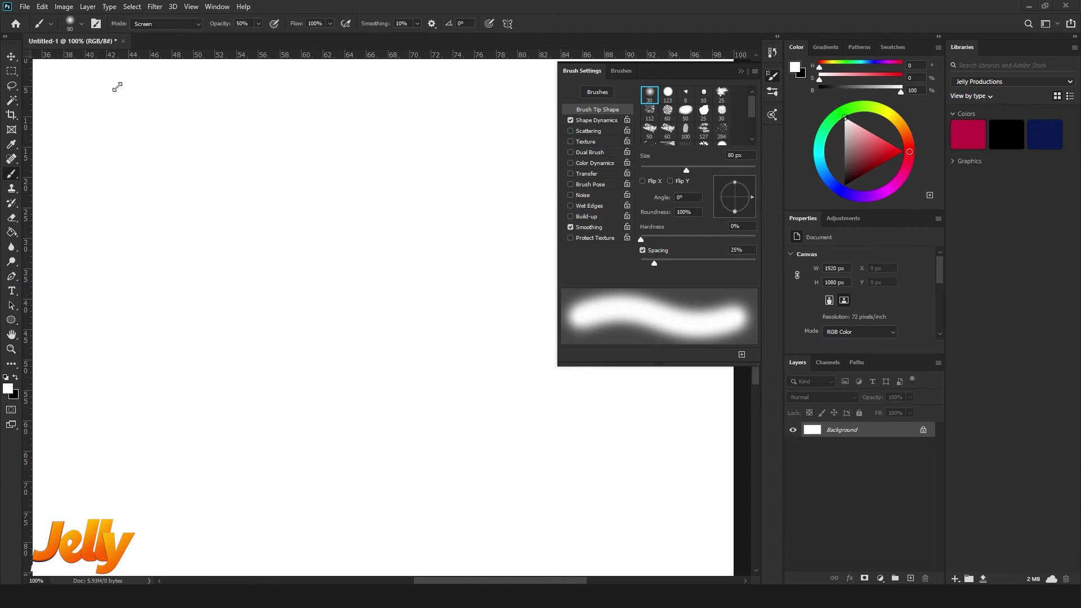
# Browse the General Brushes presets and select Soft Round Pressure Size
pyautogui.click(82, 24)
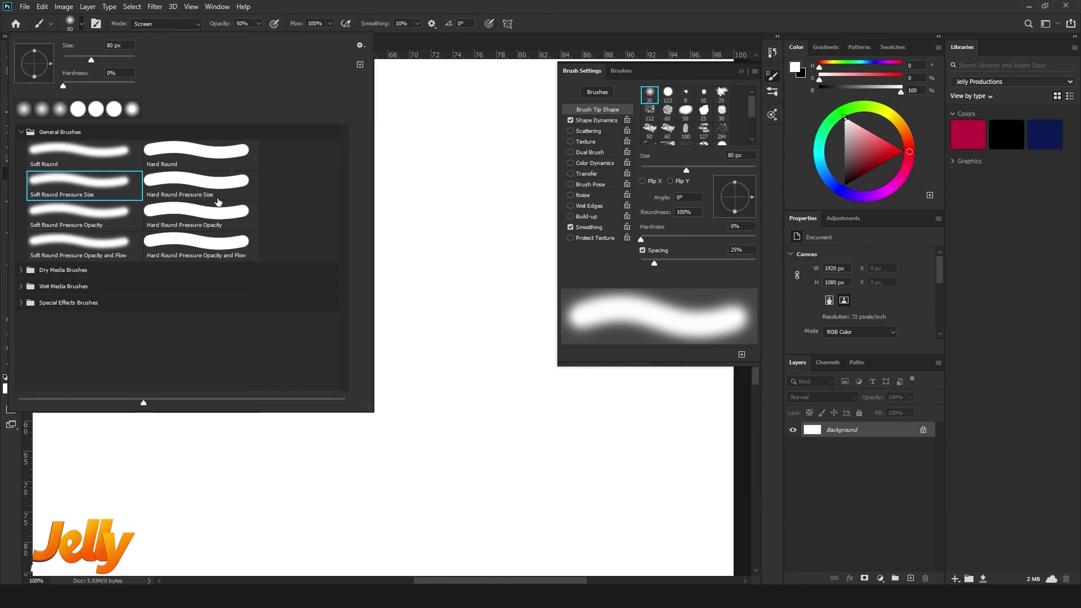
pyautogui.click(476, 3)
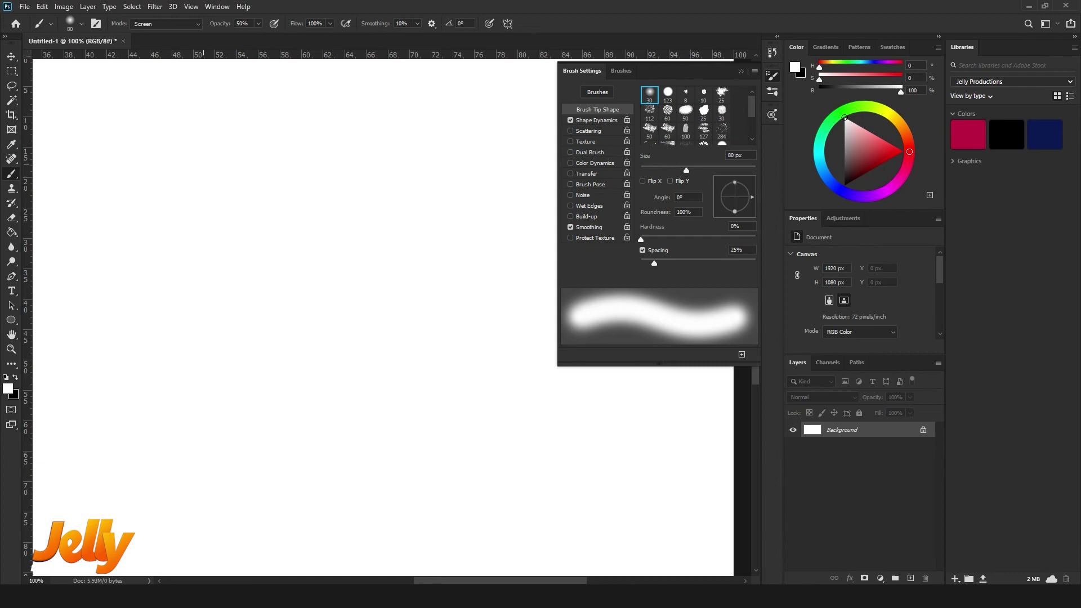
pyautogui.click(81, 23)
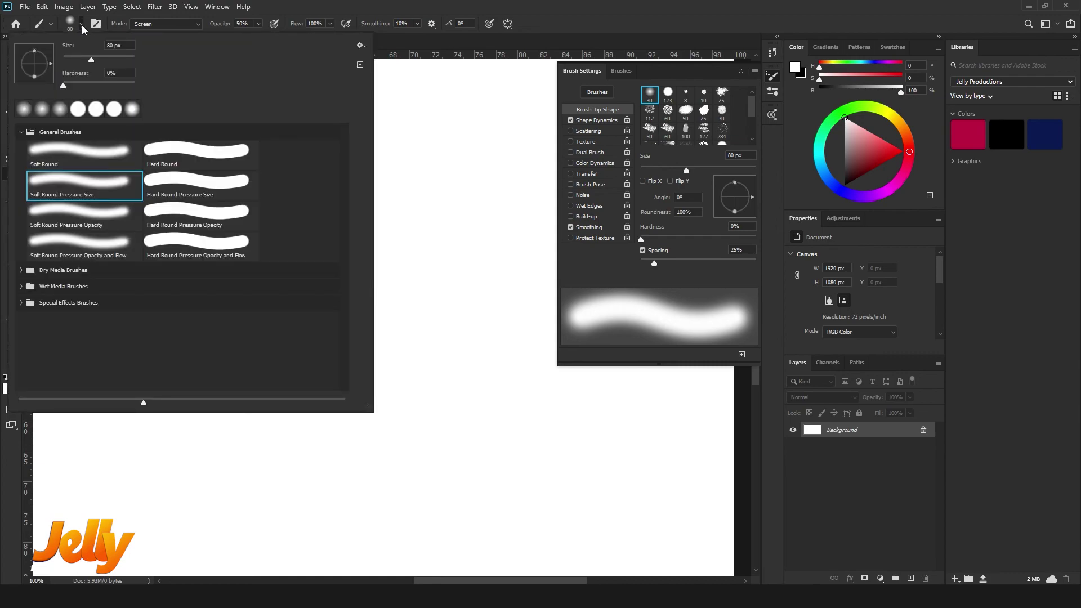
pyautogui.click(87, 190)
pyautogui.click(474, 4)
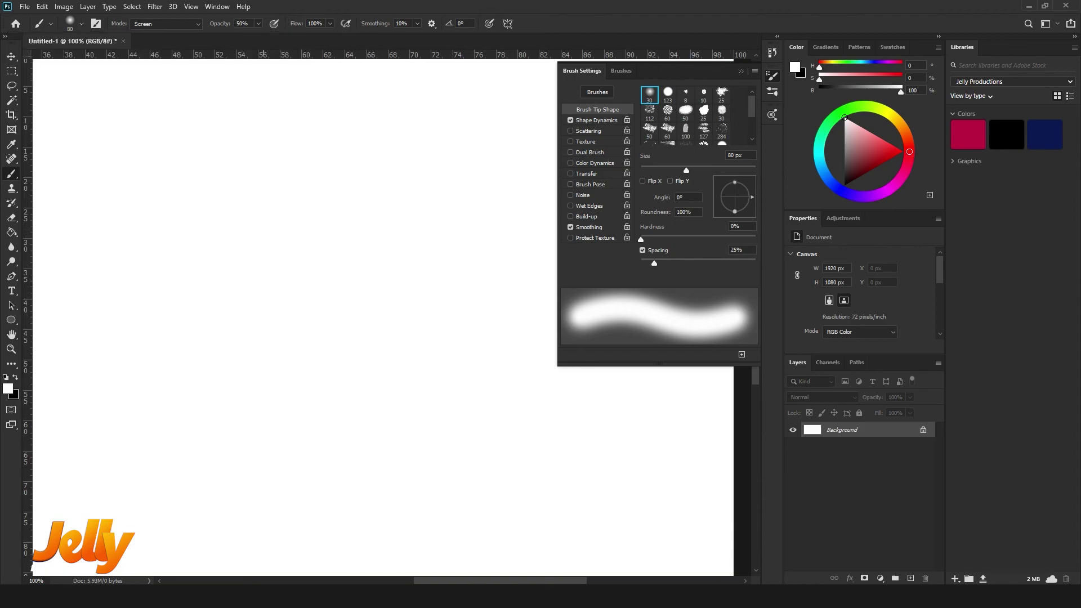
pyautogui.click(81, 25)
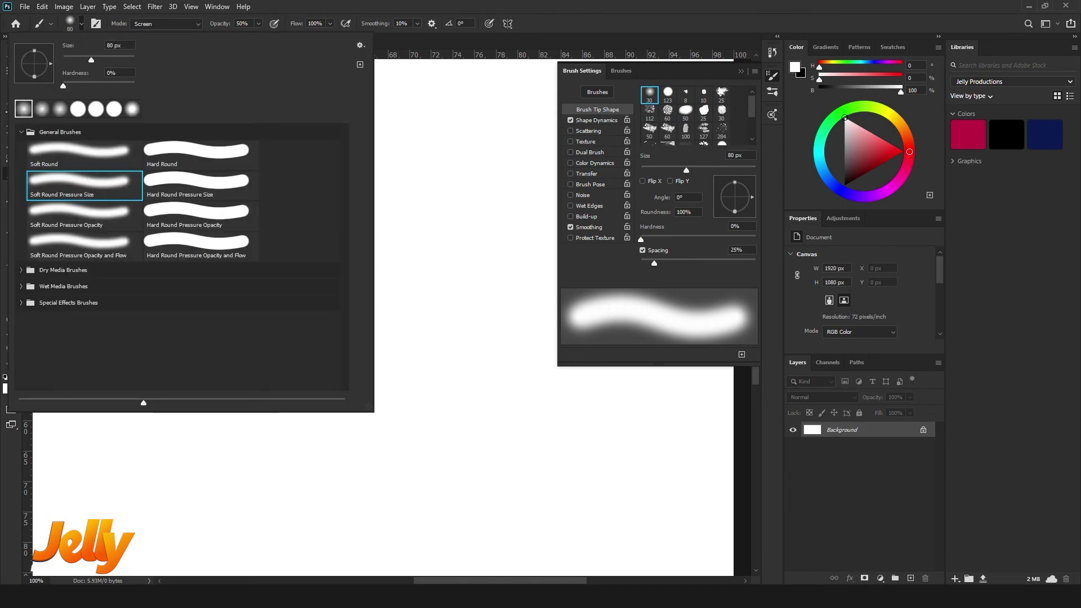
pyautogui.press('Escape')
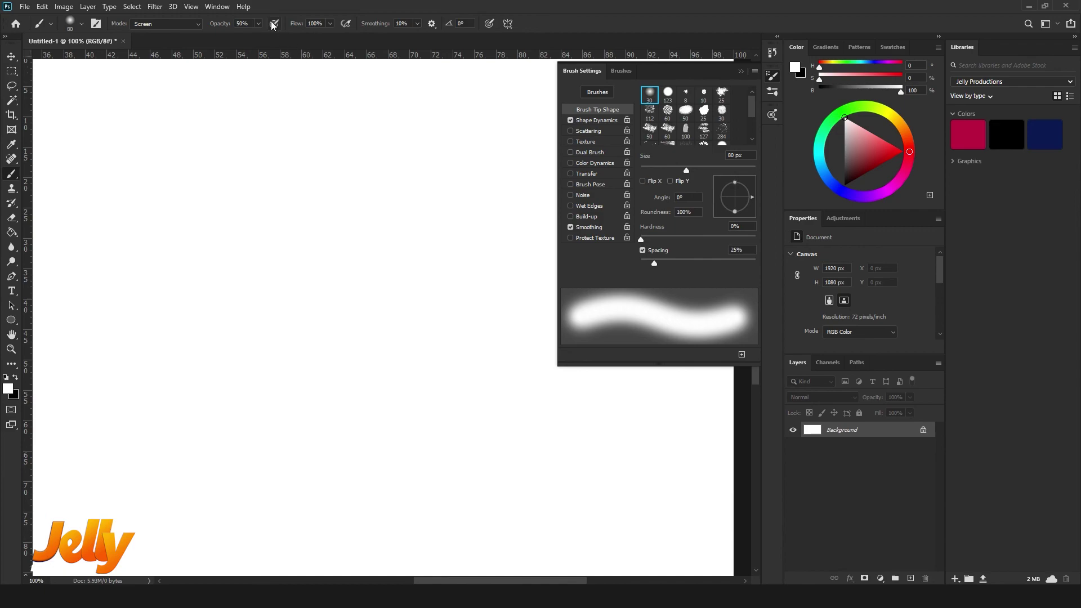
# Turn on the always-use-pressure-for-size option and check the pressure presets in General Brushes
pyautogui.click(489, 24)
pyautogui.click(82, 25)
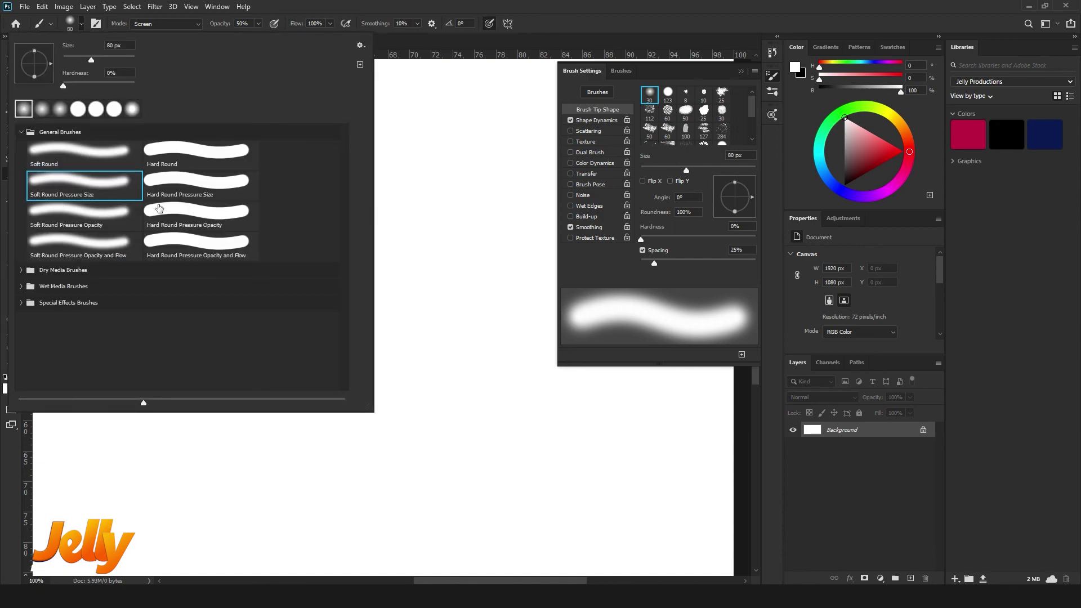
pyautogui.click(448, 43)
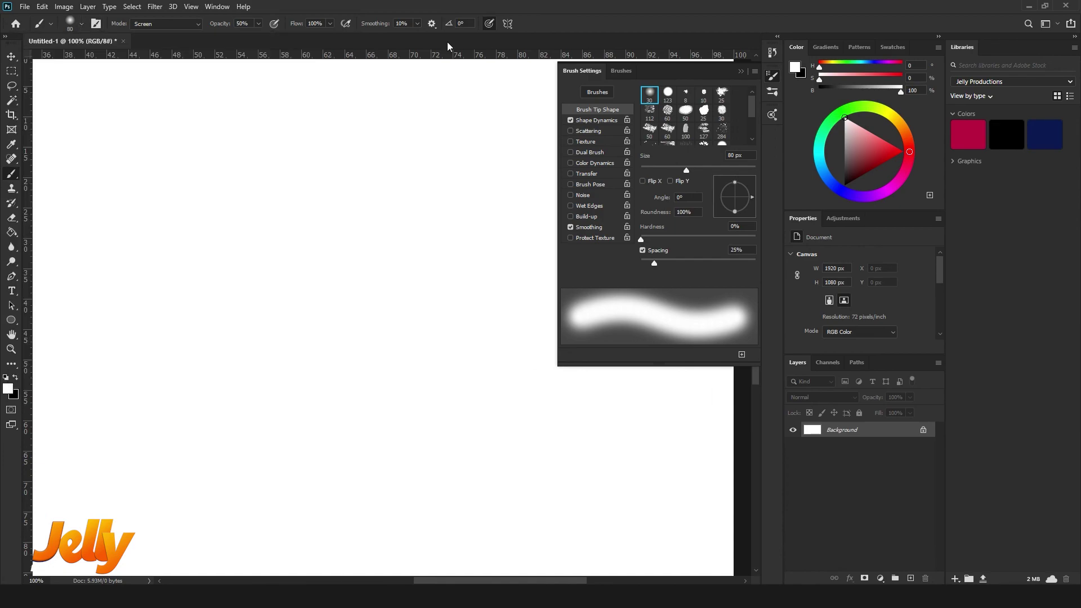